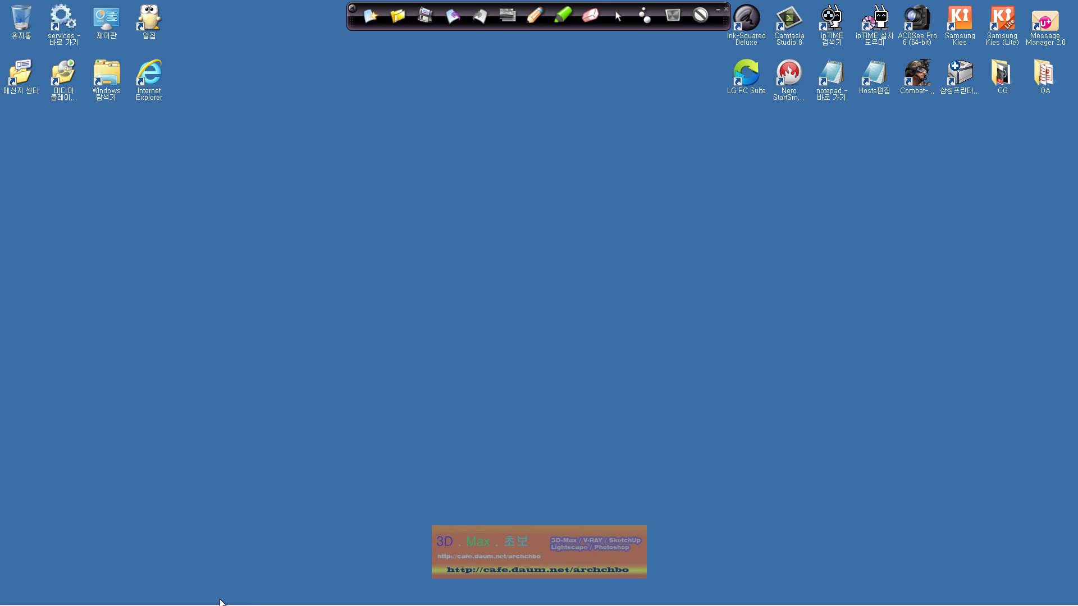
Step: Restore Excel and handwrite the 대출금 상환 heading in ink beside the loan table
left_click(196, 578)
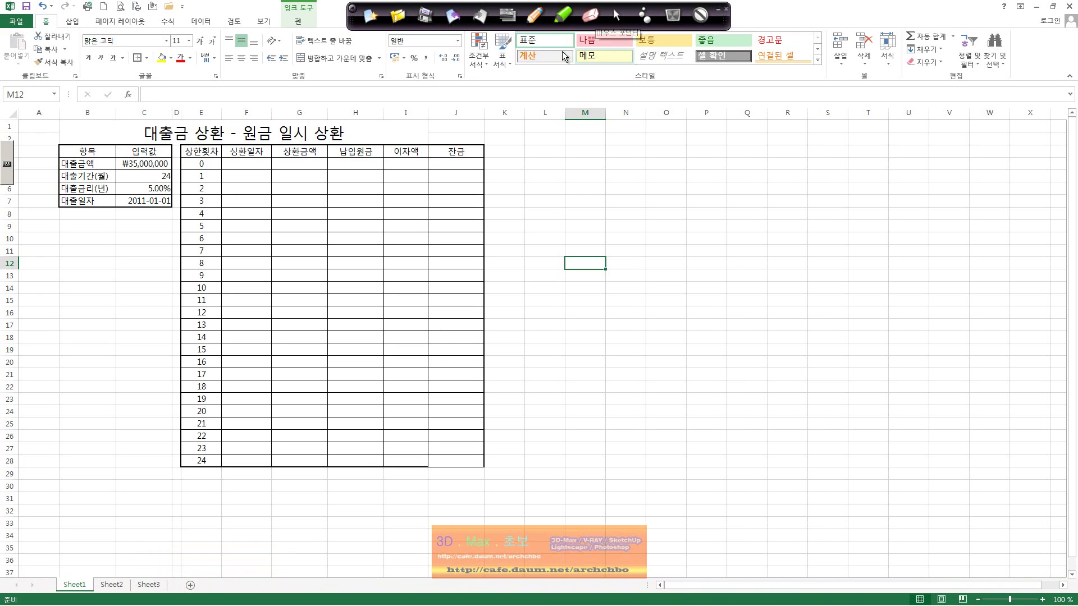
left_click(536, 14)
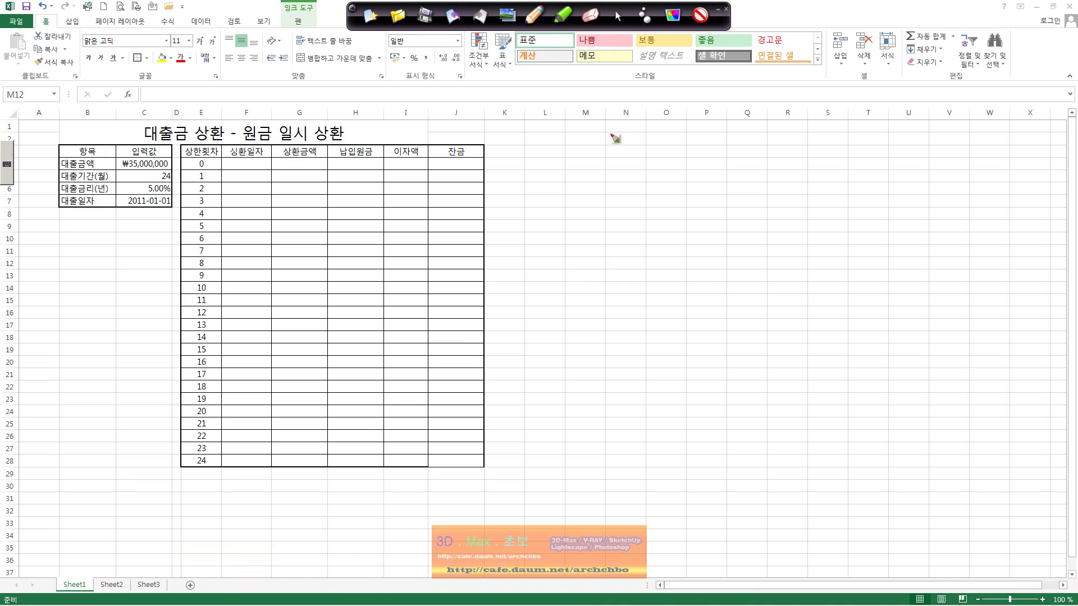
mouse_move(600, 144)
left_mouse_down()
mouse_move(617, 167)
mouse_move(663, 151)
left_mouse_up()
mouse_move(651, 158)
left_mouse_down()
mouse_move(664, 166)
mouse_move(692, 145)
mouse_move(701, 160)
left_mouse_up()
mouse_move(694, 163)
left_mouse_down()
mouse_move(702, 168)
mouse_move(728, 139)
left_mouse_up()
left_click_drag(711, 154, 727, 159)
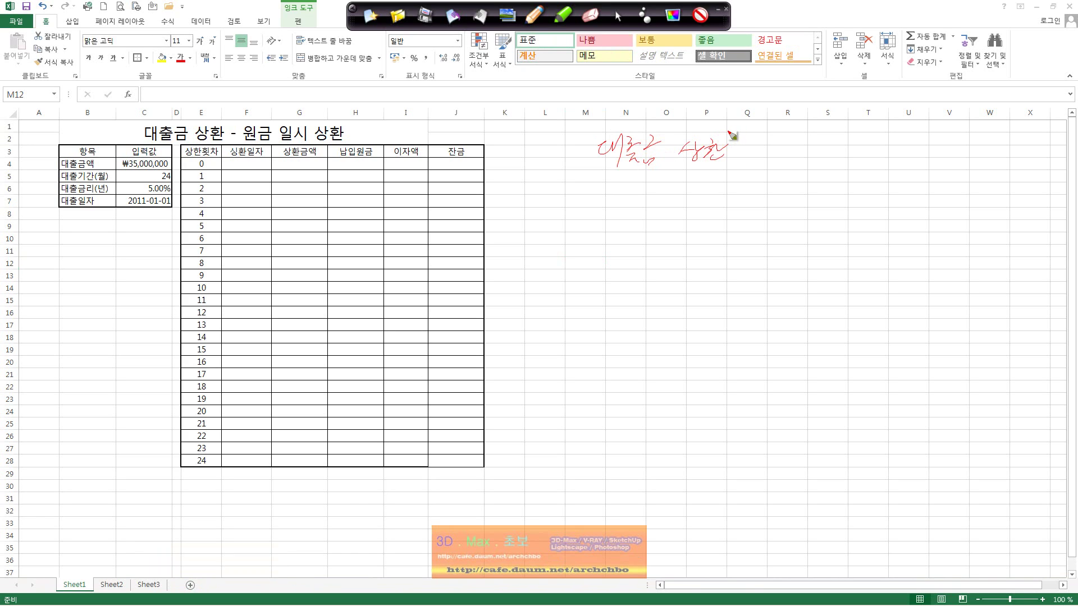
Step: Handwrite the first two methods, 원금 일시 상환 and 원금 균등 상환
mouse_move(595, 185)
left_mouse_down()
mouse_move(659, 186)
mouse_move(671, 207)
mouse_move(700, 194)
mouse_move(728, 211)
left_mouse_up()
mouse_move(740, 197)
left_mouse_down()
mouse_move(761, 182)
mouse_move(764, 208)
left_mouse_up()
left_click_drag(772, 183, 759, 206)
left_click_drag(770, 185, 812, 206)
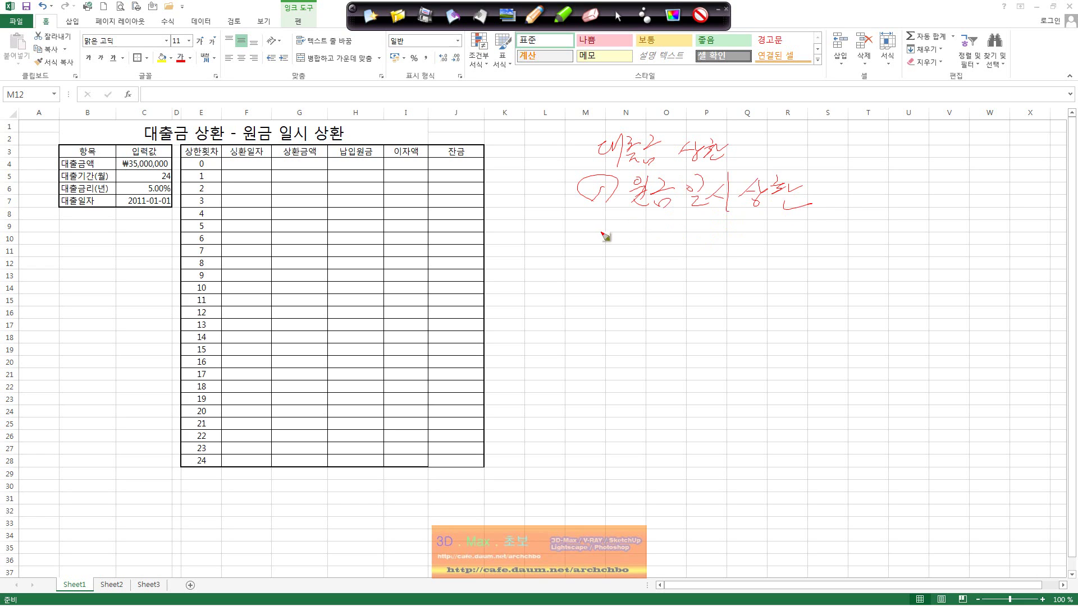
mouse_move(602, 233)
left_mouse_down()
mouse_move(629, 242)
mouse_move(640, 231)
mouse_move(657, 249)
mouse_move(682, 238)
mouse_move(686, 250)
mouse_move(708, 232)
left_mouse_up()
mouse_move(709, 228)
left_mouse_down()
mouse_move(727, 246)
mouse_move(776, 248)
left_mouse_up()
left_click_drag(785, 226, 802, 247)
left_click_drag(794, 239, 814, 248)
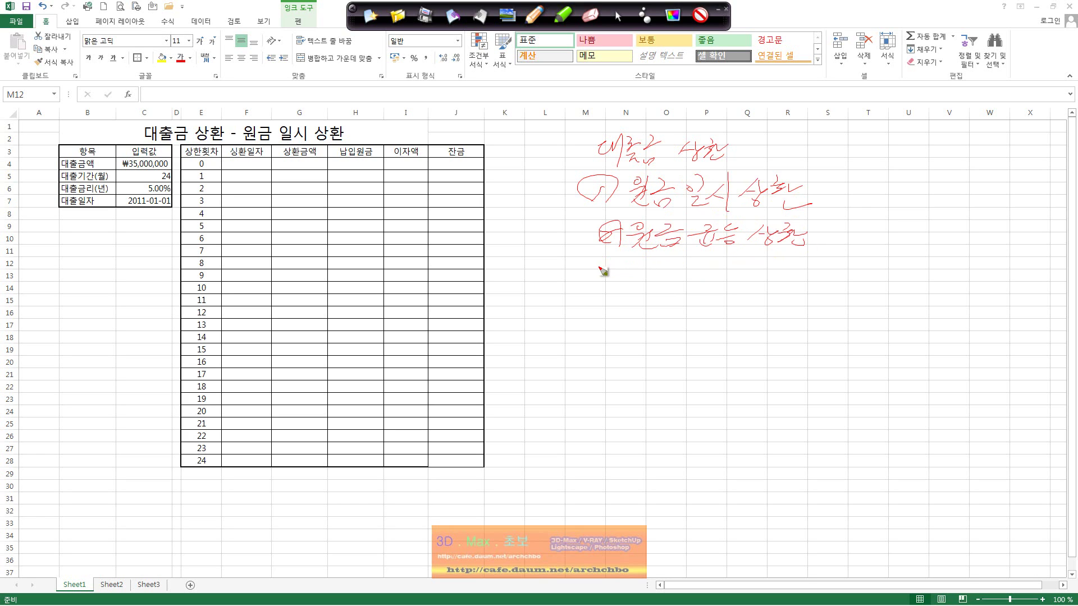
Step: Handwrite the third method, 원리금 균등 상환, and circle 원금 일시 상환
left_click_drag(602, 267, 597, 270)
left_click_drag(596, 274, 640, 286)
mouse_move(650, 273)
left_mouse_down()
mouse_move(691, 292)
mouse_move(731, 274)
mouse_move(732, 287)
mouse_move(758, 277)
mouse_move(763, 290)
mouse_move(824, 275)
left_mouse_up()
left_click_drag(812, 279, 839, 284)
left_click_drag(869, 278, 877, 276)
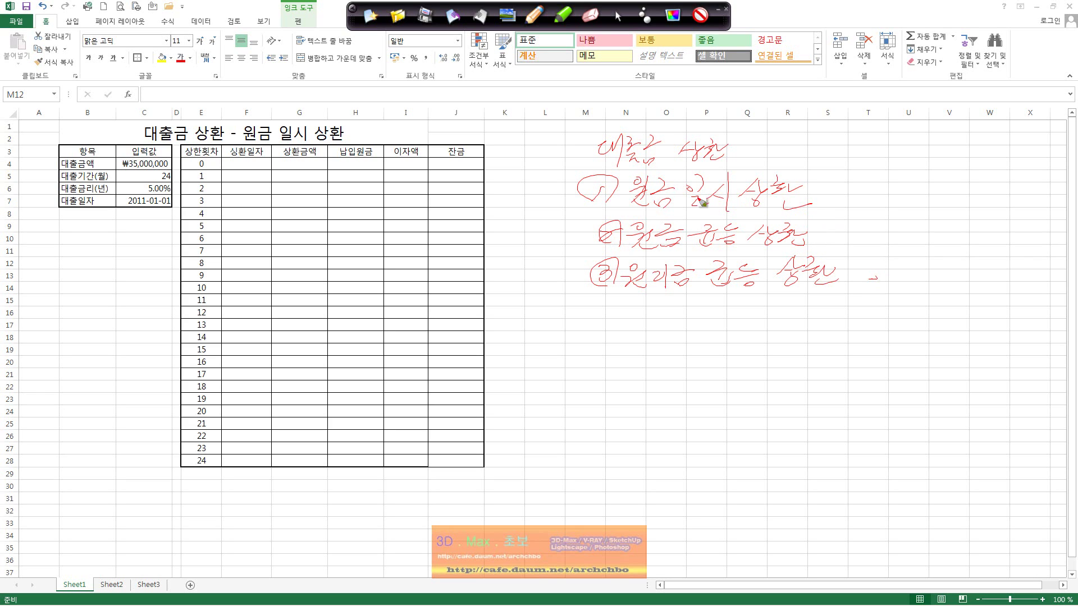
mouse_move(630, 209)
left_mouse_down()
mouse_move(820, 213)
mouse_move(663, 162)
mouse_move(627, 196)
left_mouse_up()
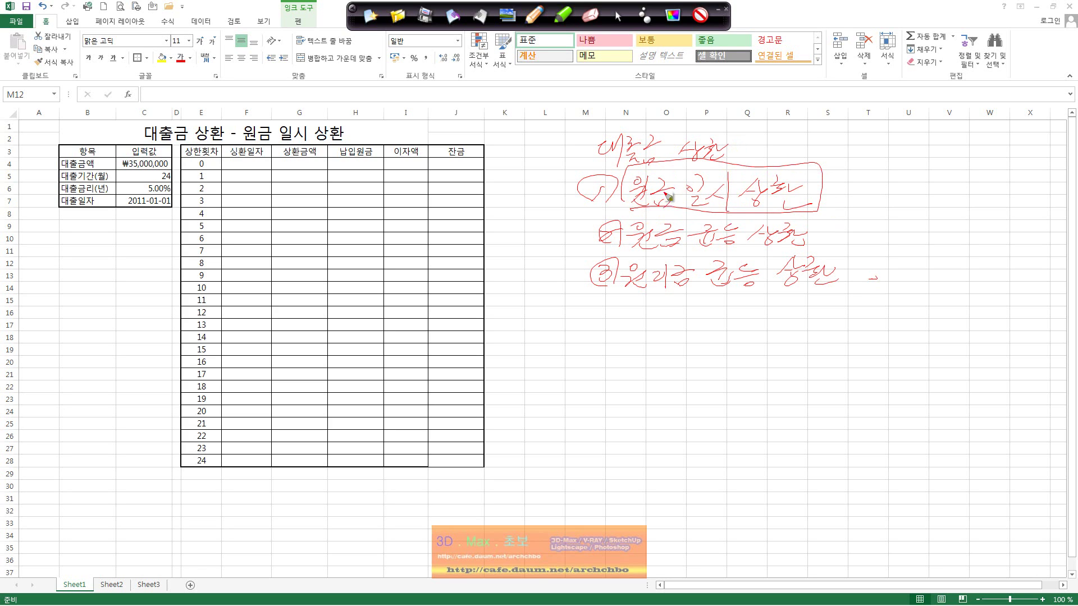
Step: Draw an arrow from the circled method and write: only interest during the term, principal at maturity
mouse_move(617, 205)
left_mouse_down()
mouse_move(536, 362)
mouse_move(553, 344)
mouse_move(578, 370)
left_mouse_up()
left_click(578, 344)
mouse_move(593, 328)
left_mouse_down()
mouse_move(599, 364)
mouse_move(644, 362)
mouse_move(658, 340)
mouse_move(681, 364)
mouse_move(713, 337)
mouse_move(728, 360)
mouse_move(810, 357)
left_mouse_up()
mouse_move(815, 342)
left_mouse_down()
mouse_move(808, 362)
mouse_move(843, 351)
mouse_move(845, 366)
mouse_move(856, 348)
left_mouse_up()
left_click_drag(865, 337, 883, 361)
left_click_drag(906, 356, 914, 354)
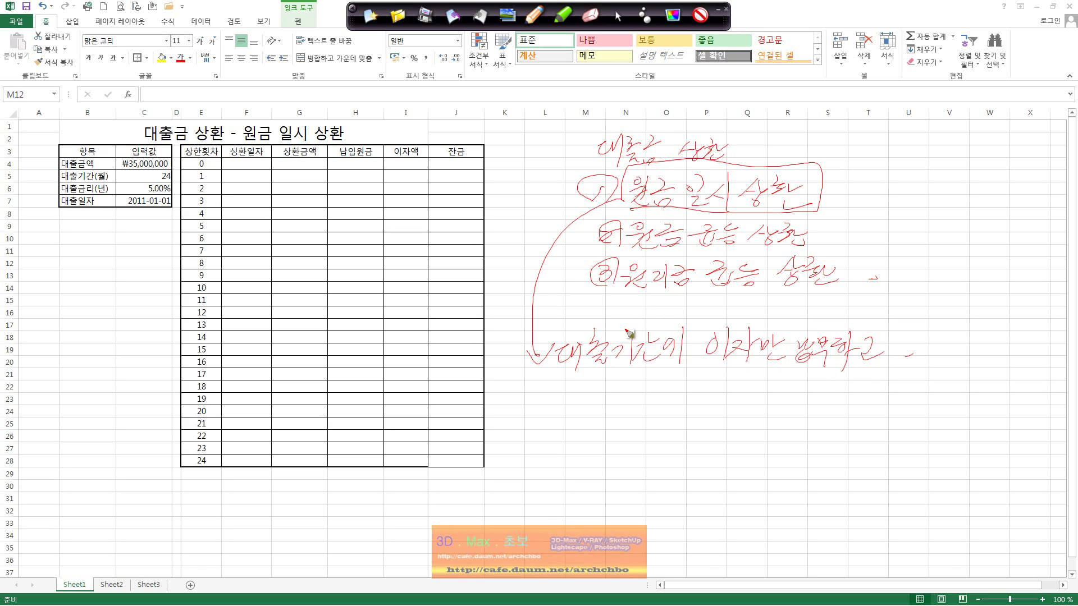
mouse_move(555, 388)
left_mouse_down()
mouse_move(567, 405)
mouse_move(607, 410)
mouse_move(619, 399)
mouse_move(709, 410)
mouse_move(752, 399)
mouse_move(808, 401)
mouse_move(815, 416)
mouse_move(865, 396)
mouse_move(938, 406)
mouse_move(961, 393)
mouse_move(977, 396)
mouse_move(980, 427)
mouse_move(1010, 432)
left_mouse_up()
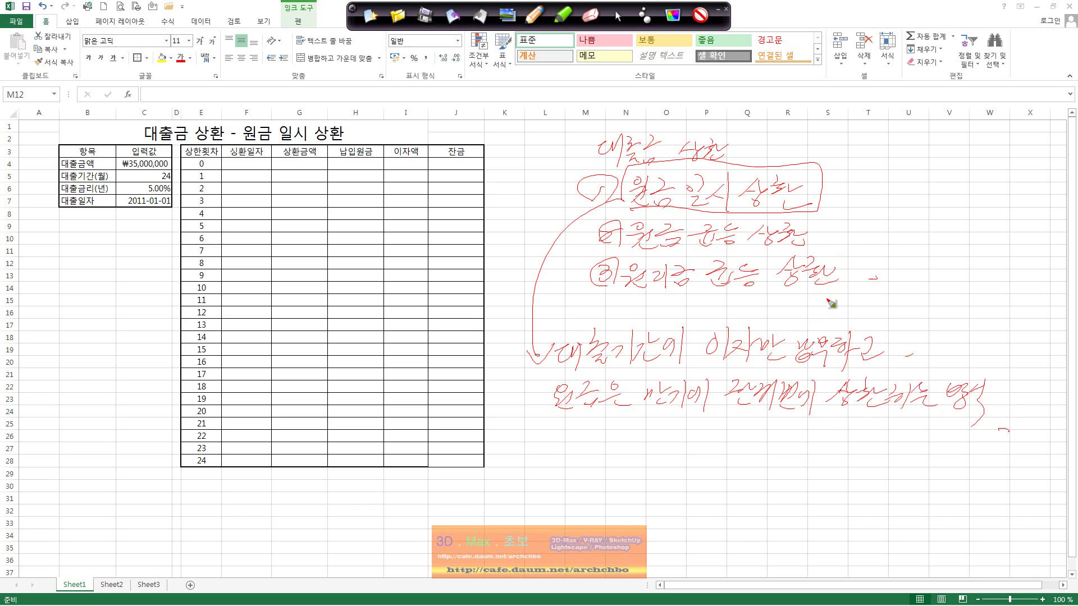
Step: Add side notes 2년 3번 and 일시에 목돈, then underline the explanation lines
mouse_move(903, 170)
left_mouse_down()
mouse_move(923, 185)
mouse_move(954, 174)
mouse_move(963, 193)
mouse_move(979, 182)
mouse_move(981, 198)
mouse_move(926, 241)
mouse_move(947, 225)
mouse_move(961, 242)
left_mouse_up()
mouse_move(876, 231)
left_mouse_down()
mouse_move(918, 242)
mouse_move(915, 297)
mouse_move(990, 284)
mouse_move(981, 306)
mouse_move(1030, 295)
left_mouse_up()
left_click(897, 283)
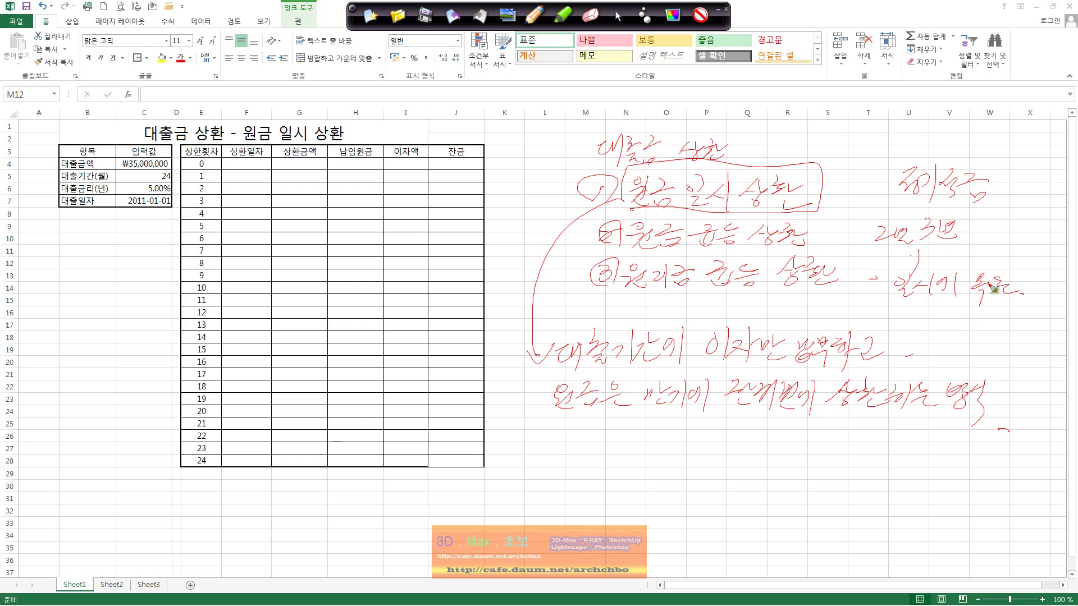
left_click(1022, 293)
left_click_drag(696, 367, 849, 361)
mouse_move(576, 416)
left_mouse_down()
mouse_move(859, 413)
mouse_move(867, 396)
left_mouse_up()
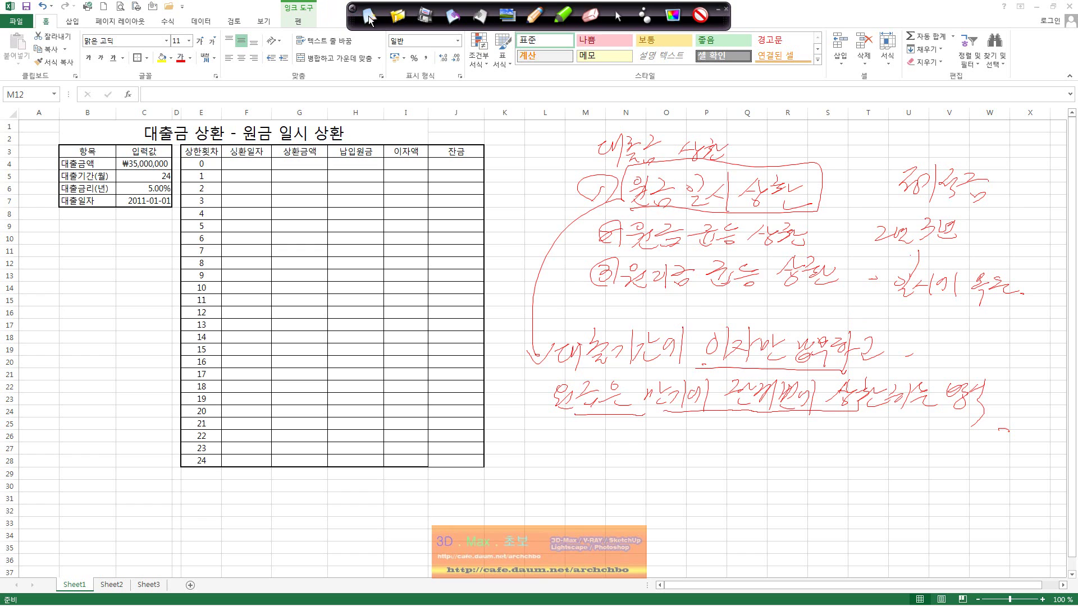
Step: Erase all ink notes, review the loan inputs in C4–C7 and F4, and re-enable the pen
left_click(370, 16)
left_click(618, 17)
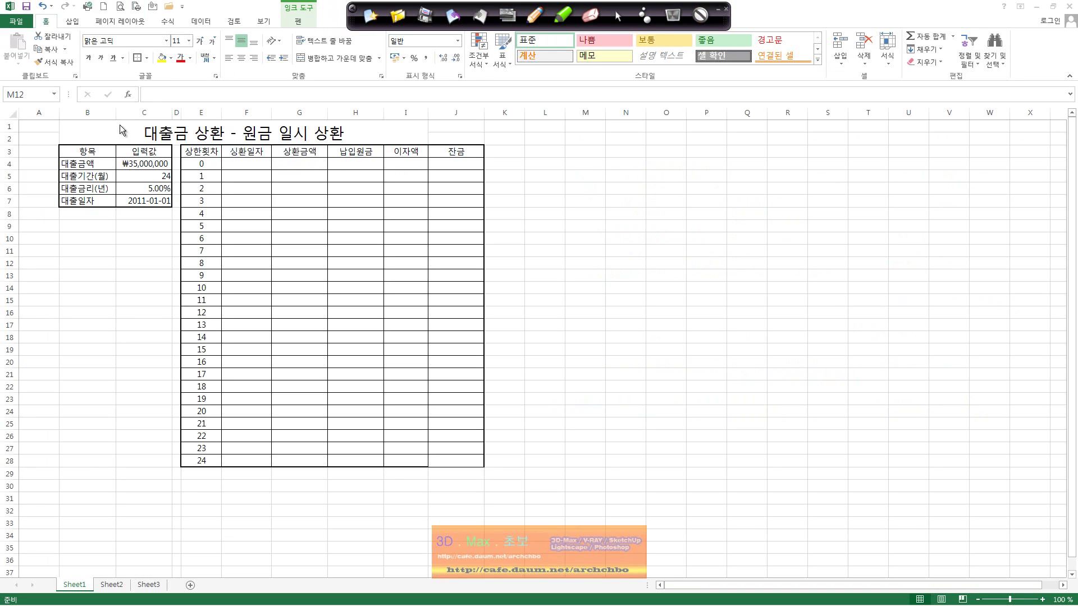
left_click(167, 166)
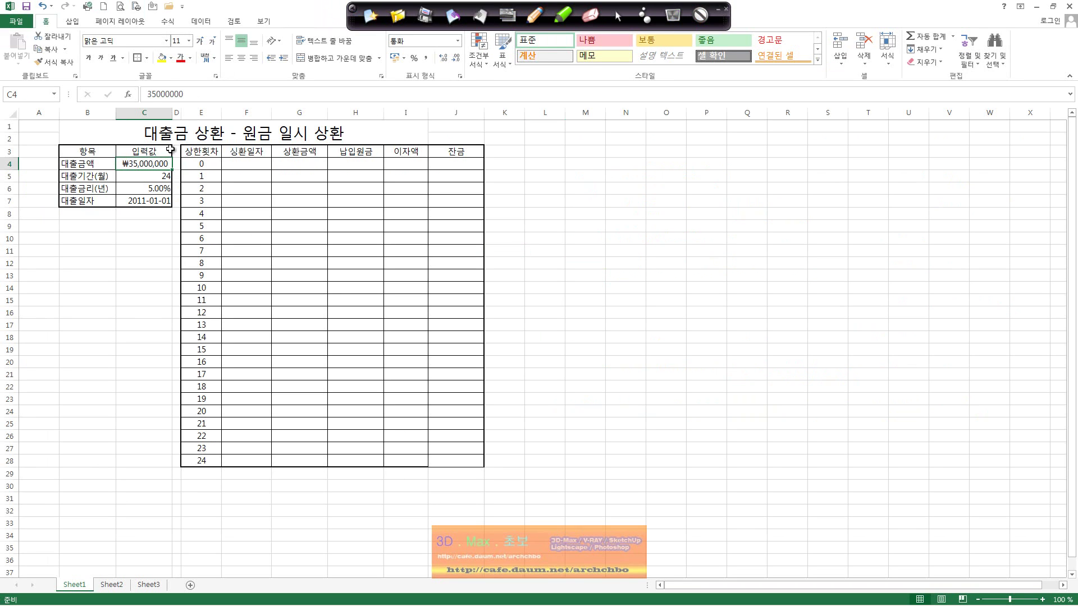
left_click(161, 180)
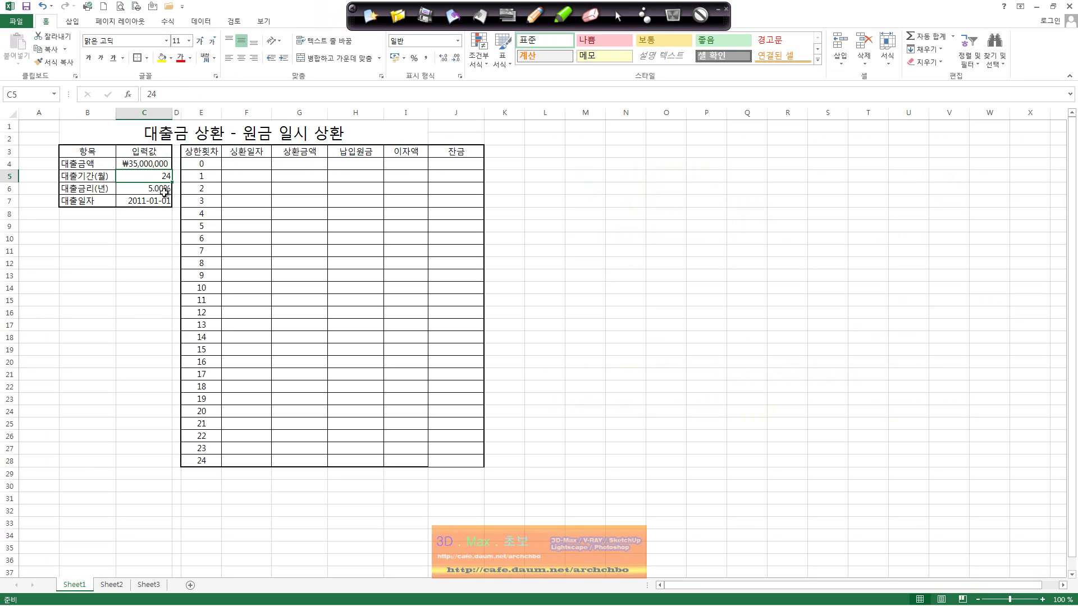
left_click(164, 190)
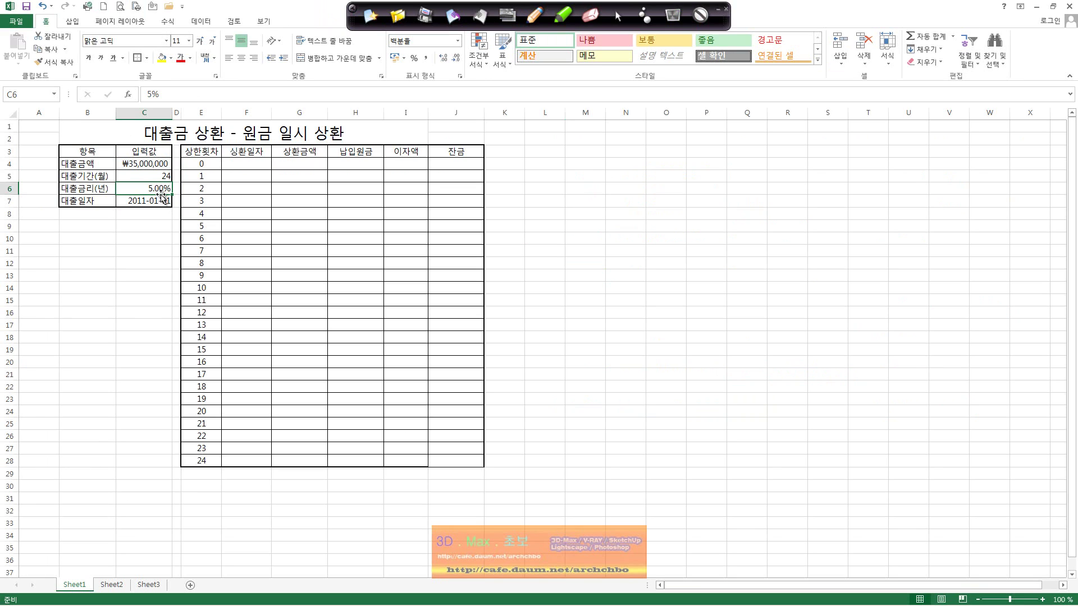
left_click(141, 204)
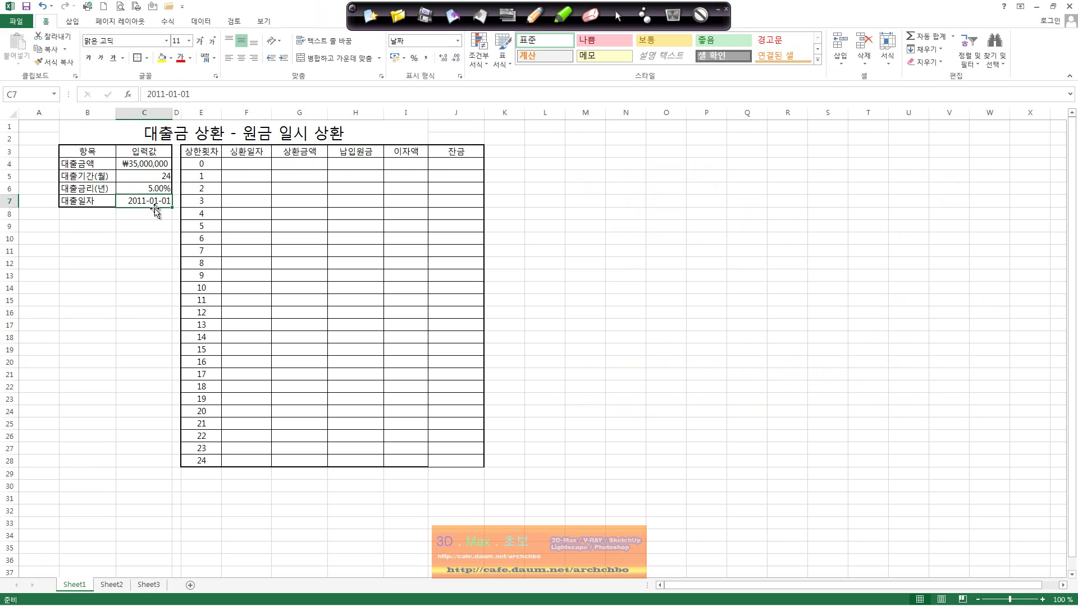
left_click(243, 162)
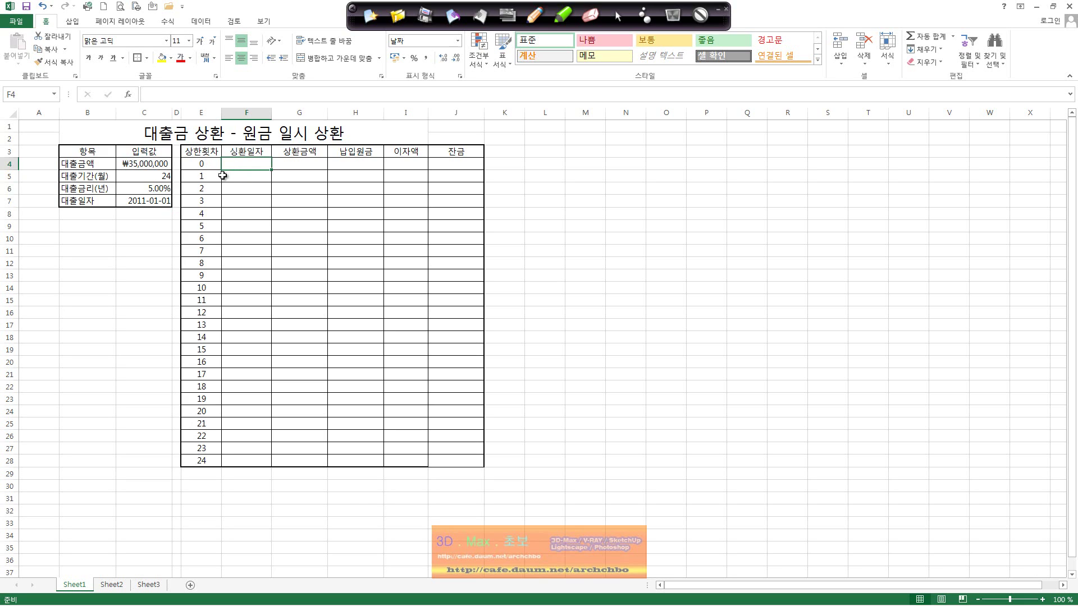
left_click(534, 15)
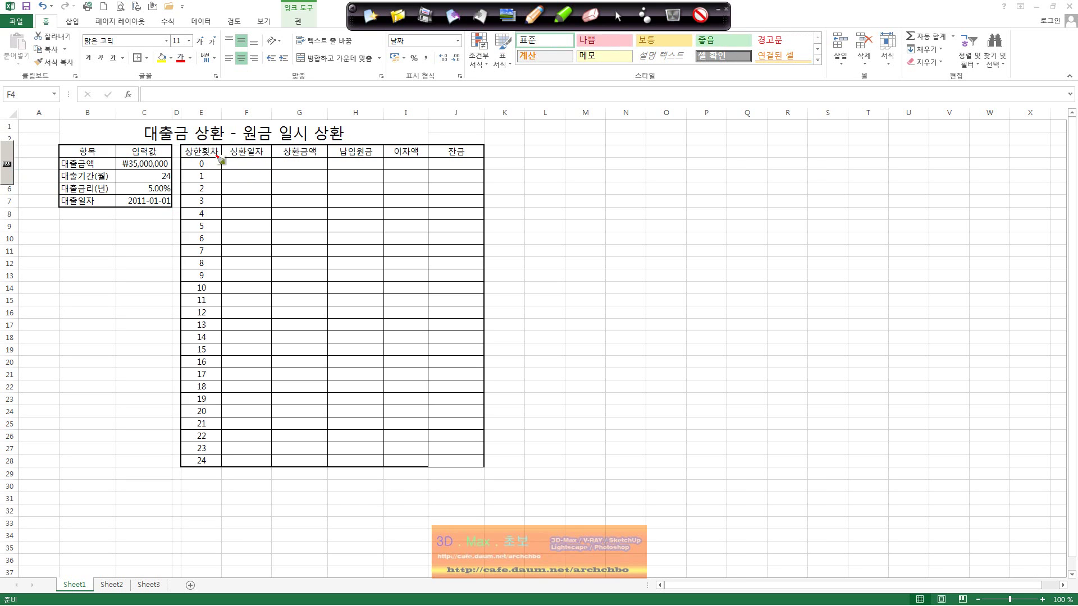
Step: Circle round 0 and ink its start date, zero payments, starting balance, and the following dates
mouse_move(202, 168)
left_mouse_down()
mouse_move(215, 159)
mouse_move(190, 165)
mouse_move(156, 203)
left_mouse_up()
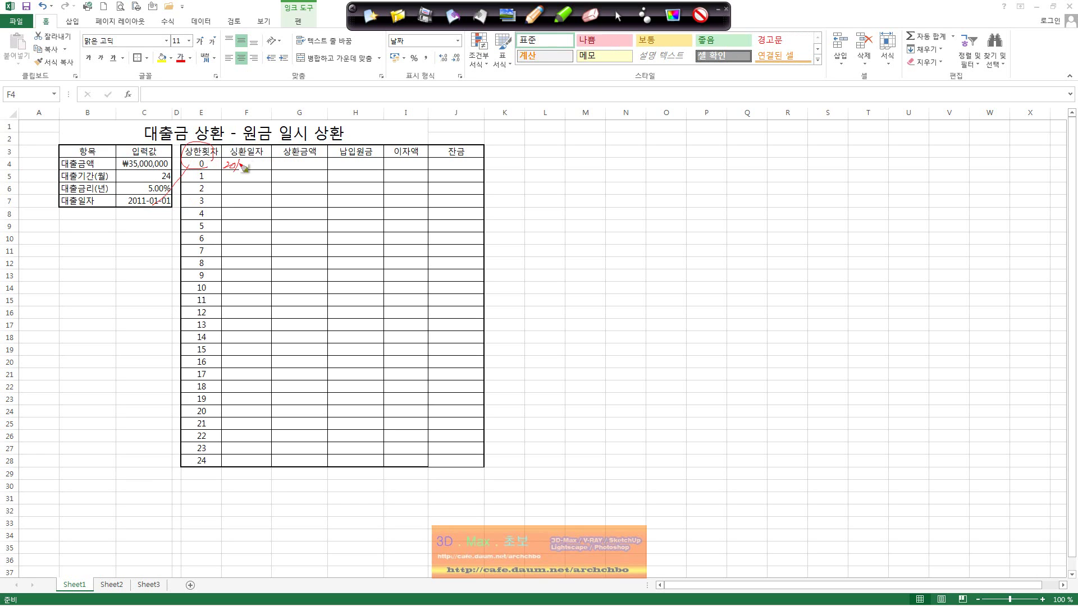
mouse_move(243, 166)
left_mouse_down()
mouse_move(274, 170)
mouse_move(261, 173)
left_mouse_up()
left_click_drag(296, 166, 366, 162)
left_click(352, 162)
mouse_move(429, 160)
left_mouse_down()
mouse_move(437, 173)
mouse_move(529, 162)
left_mouse_up()
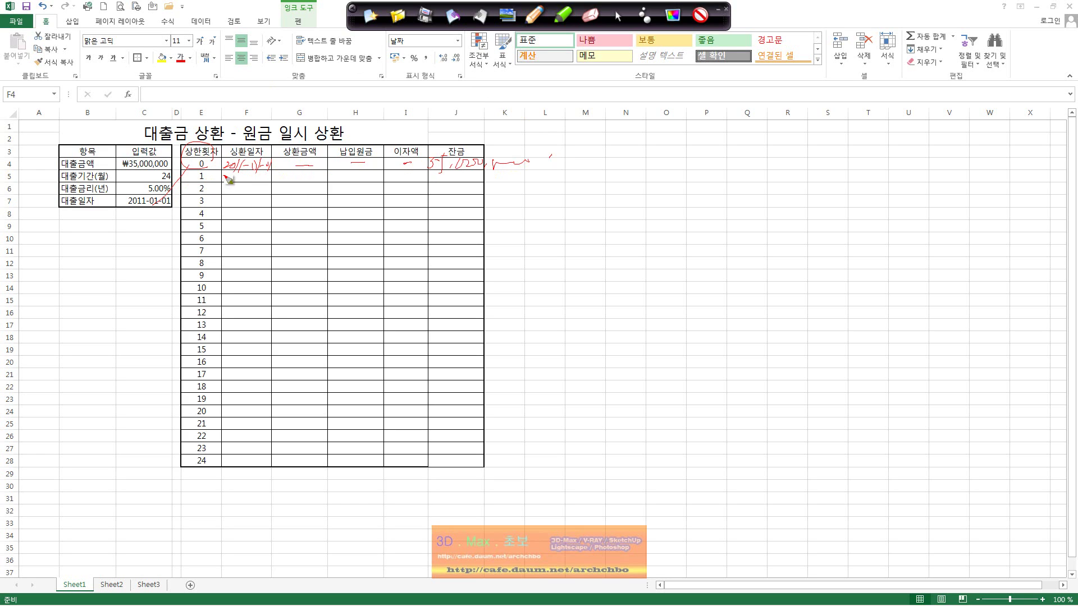
left_click_drag(223, 182, 281, 177)
mouse_move(145, 204)
left_mouse_down()
mouse_move(163, 198)
mouse_move(176, 216)
left_mouse_up()
mouse_move(243, 188)
left_mouse_down()
mouse_move(271, 192)
mouse_move(250, 205)
mouse_move(254, 223)
mouse_move(257, 214)
left_mouse_up()
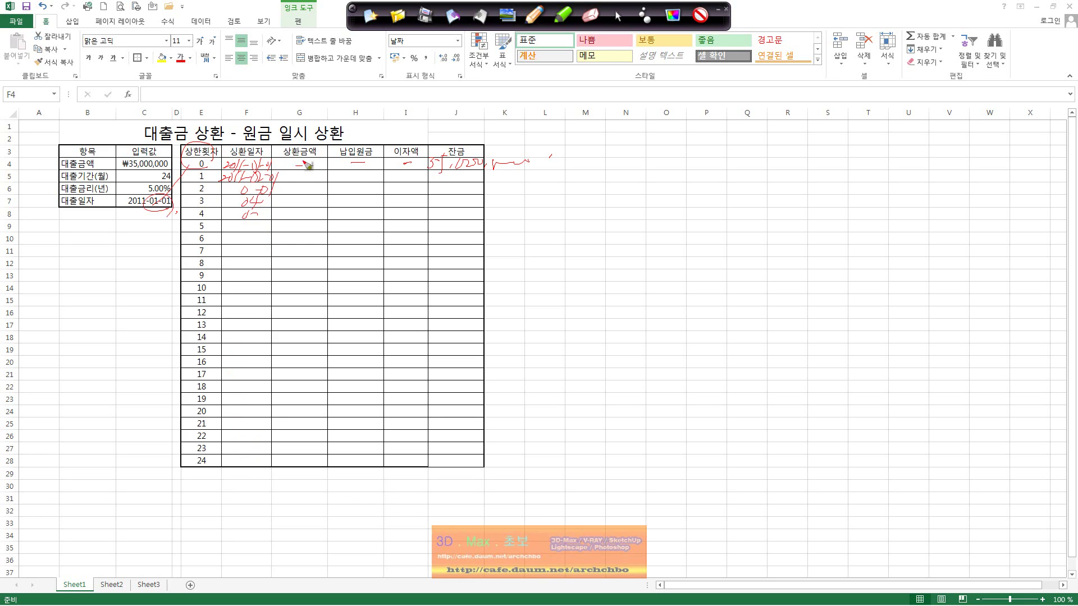
Step: Sketch values down the repayment, principal and interest columns, with the principal figure below
mouse_move(303, 164)
left_mouse_down()
mouse_move(287, 321)
mouse_move(292, 441)
mouse_move(278, 501)
mouse_move(290, 488)
mouse_move(290, 503)
left_mouse_up()
mouse_move(312, 486)
left_mouse_down()
mouse_move(333, 490)
mouse_move(330, 504)
mouse_move(363, 494)
left_mouse_up()
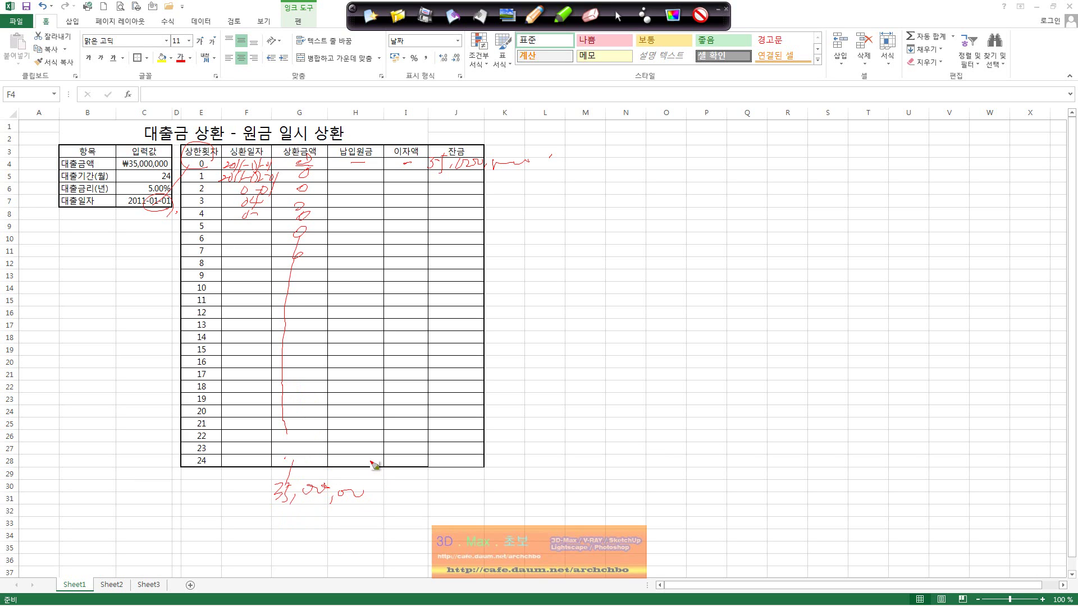
left_click_drag(379, 167, 355, 410)
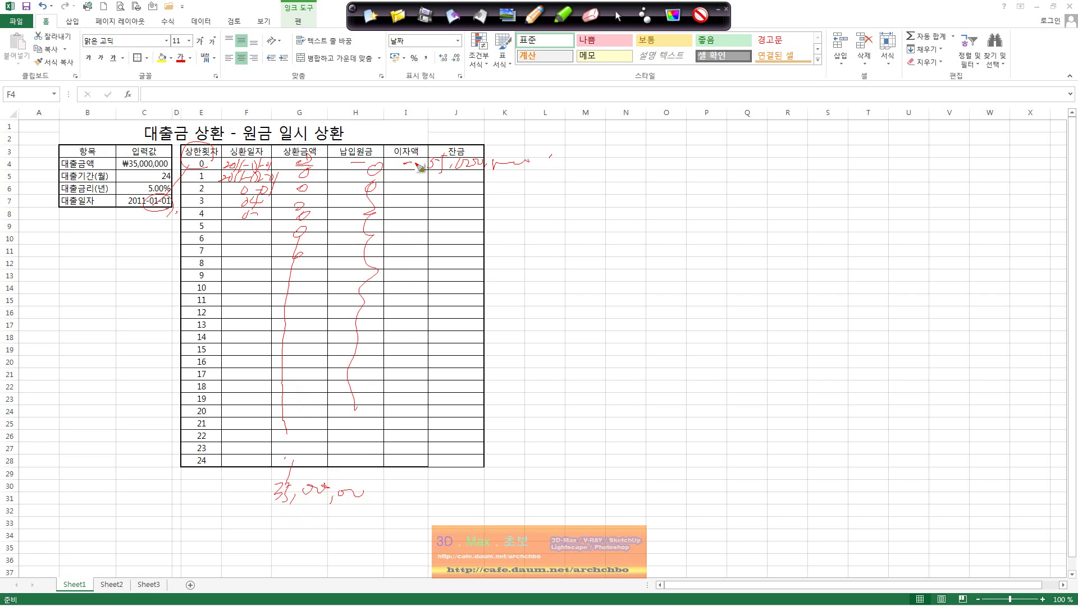
mouse_move(417, 166)
left_mouse_down()
mouse_move(400, 169)
mouse_move(422, 179)
mouse_move(396, 191)
mouse_move(418, 215)
left_mouse_up()
Step: Write the monthly 이자 figure beside the table with the 5% rate
left_click_drag(581, 183, 581, 201)
mouse_move(602, 171)
left_mouse_down()
mouse_move(602, 200)
mouse_move(612, 185)
mouse_move(652, 185)
mouse_move(602, 206)
mouse_move(723, 181)
left_mouse_up()
left_click_drag(626, 137, 618, 145)
mouse_move(626, 128)
left_mouse_down()
mouse_move(627, 150)
mouse_move(714, 135)
left_mouse_up()
left_click_drag(720, 117, 720, 144)
mouse_move(759, 107)
left_mouse_down()
mouse_move(747, 138)
mouse_move(777, 135)
left_mouse_up()
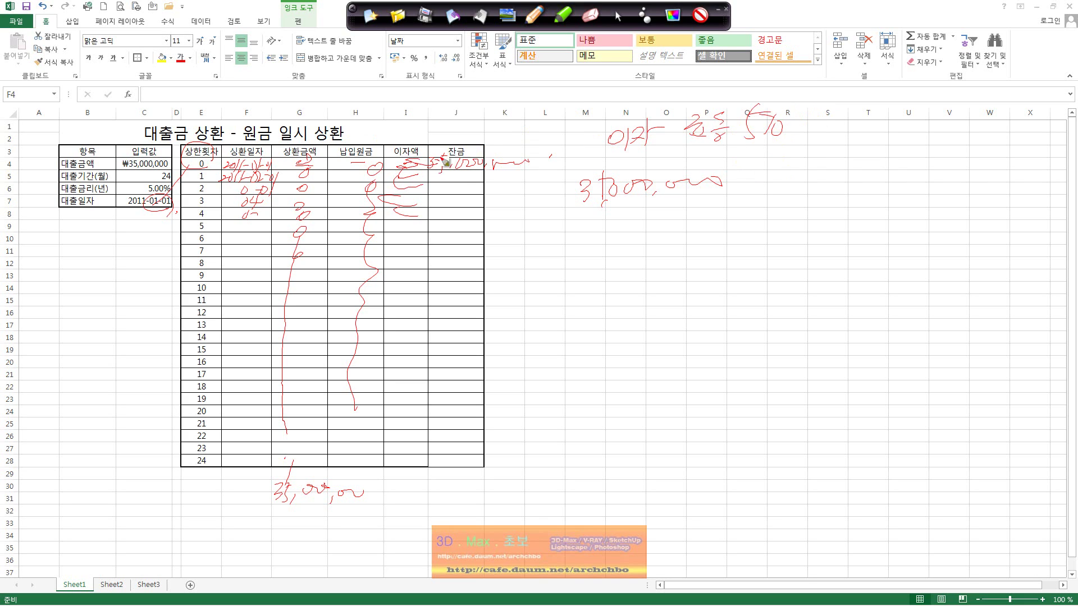
Step: Mark interest down the 이자액 column and box round 24 where principal is repaid
mouse_move(444, 161)
left_mouse_down()
mouse_move(406, 177)
mouse_move(416, 266)
left_mouse_up()
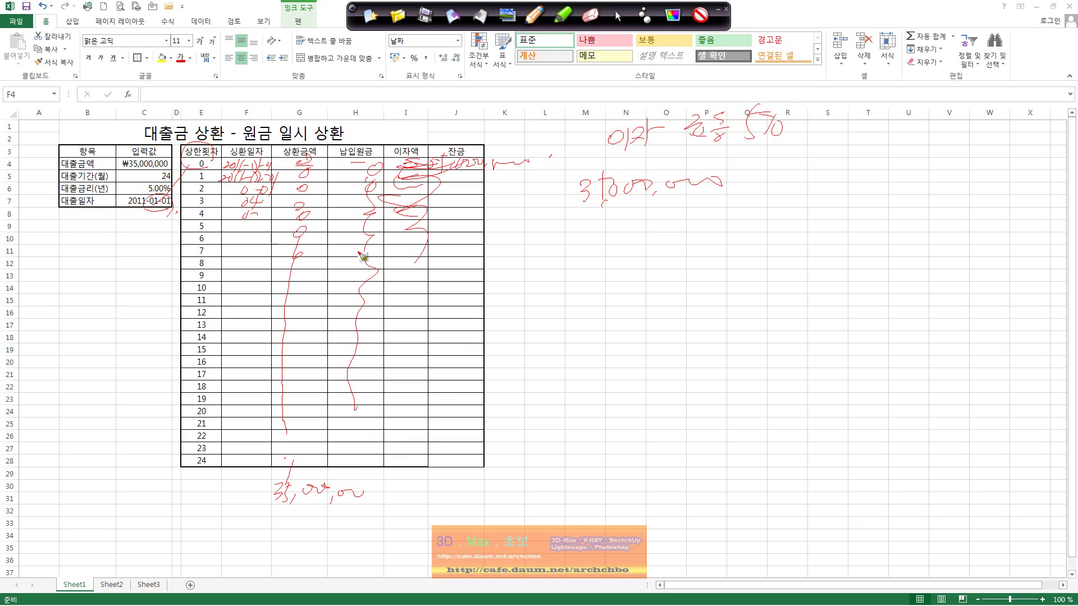
mouse_move(354, 410)
left_mouse_down()
mouse_move(358, 440)
mouse_move(294, 433)
mouse_move(310, 429)
left_mouse_up()
mouse_move(273, 472)
left_mouse_down()
mouse_move(279, 453)
mouse_move(390, 452)
mouse_move(283, 487)
left_mouse_up()
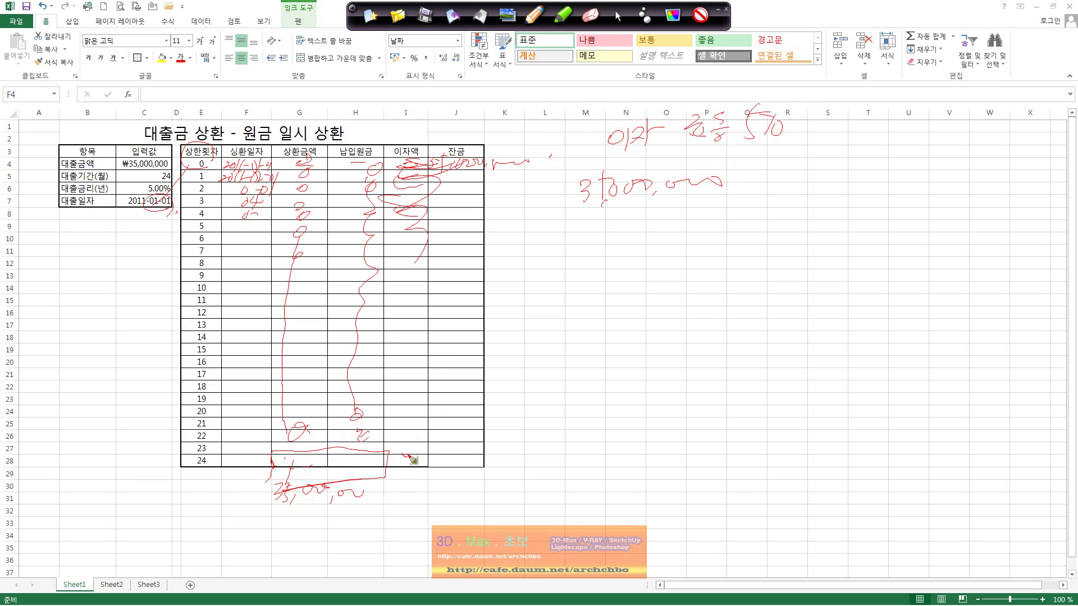
left_click_drag(410, 457, 417, 460)
Step: Clear the ink and enter 2011-02-01 in F5 and 2011-03-01 in F6
left_click(534, 16)
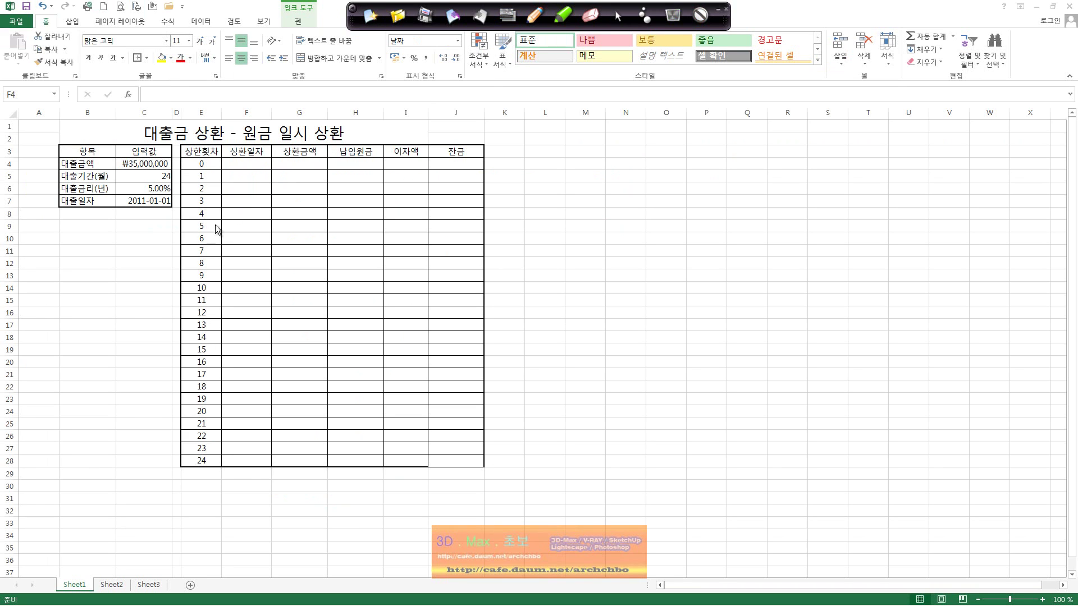
left_click(260, 175)
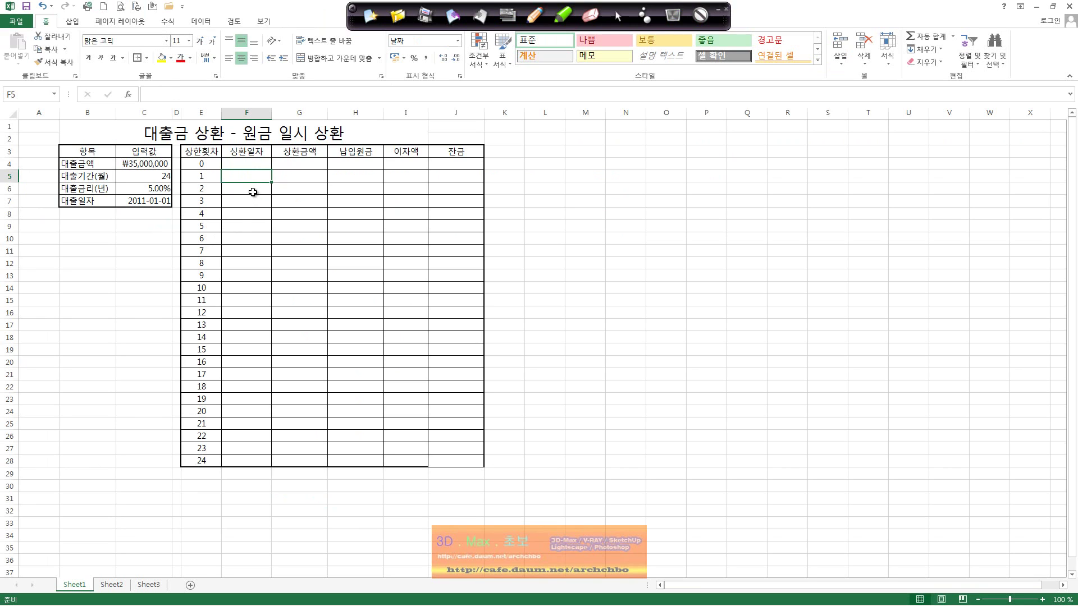
type("2013-")
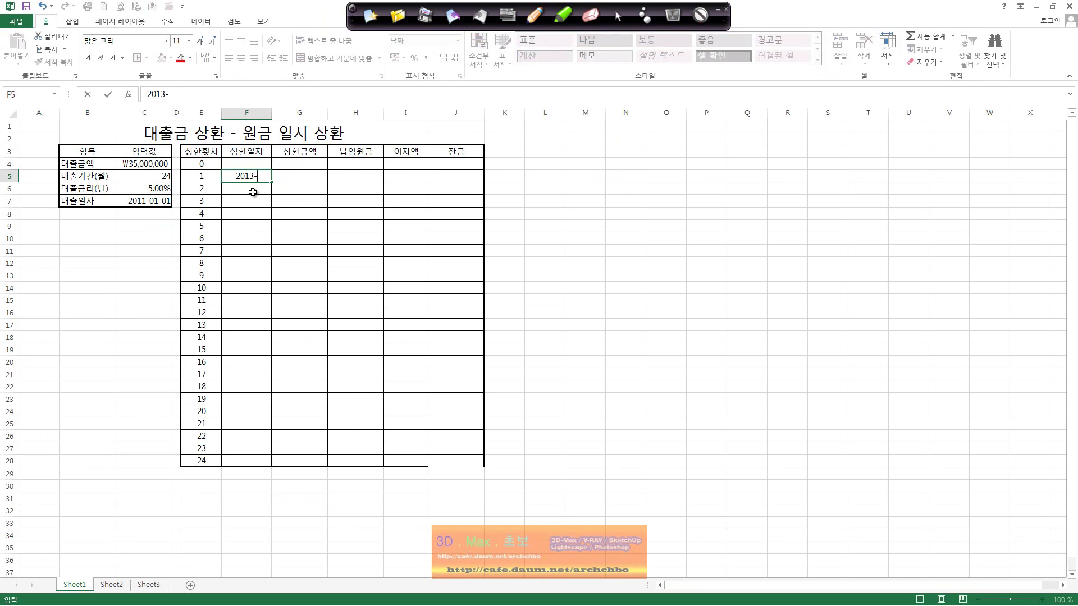
type("02-01")
key("Return")
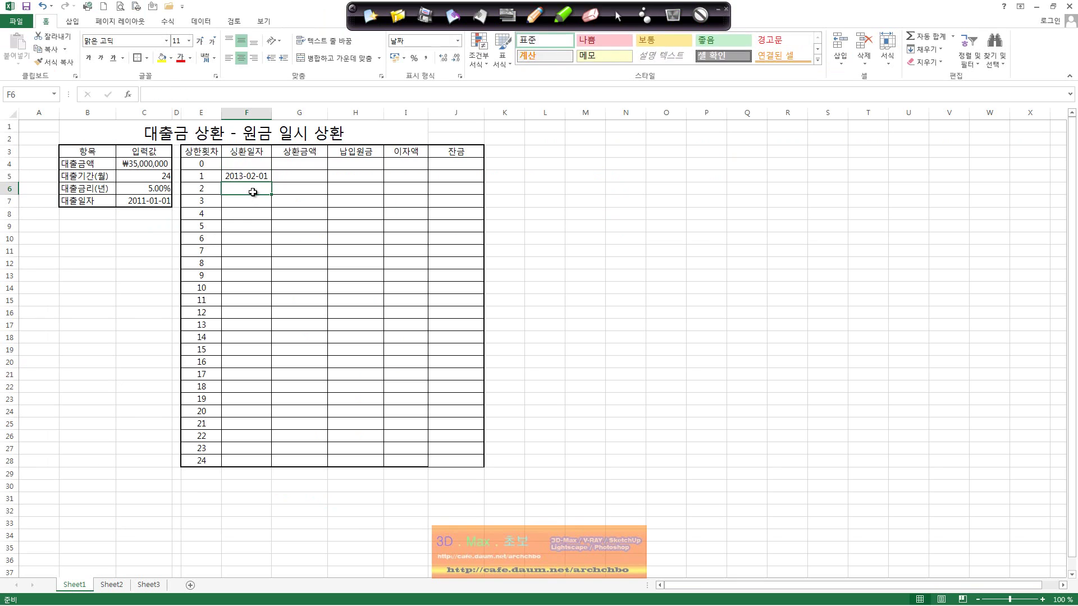
type("20")
key("Up")
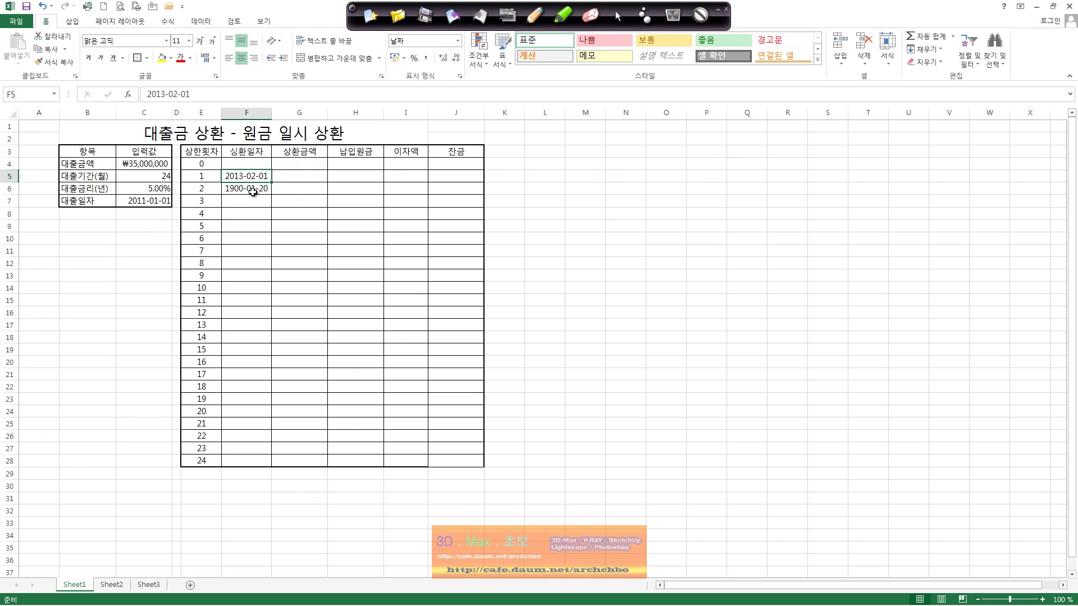
type("2011-")
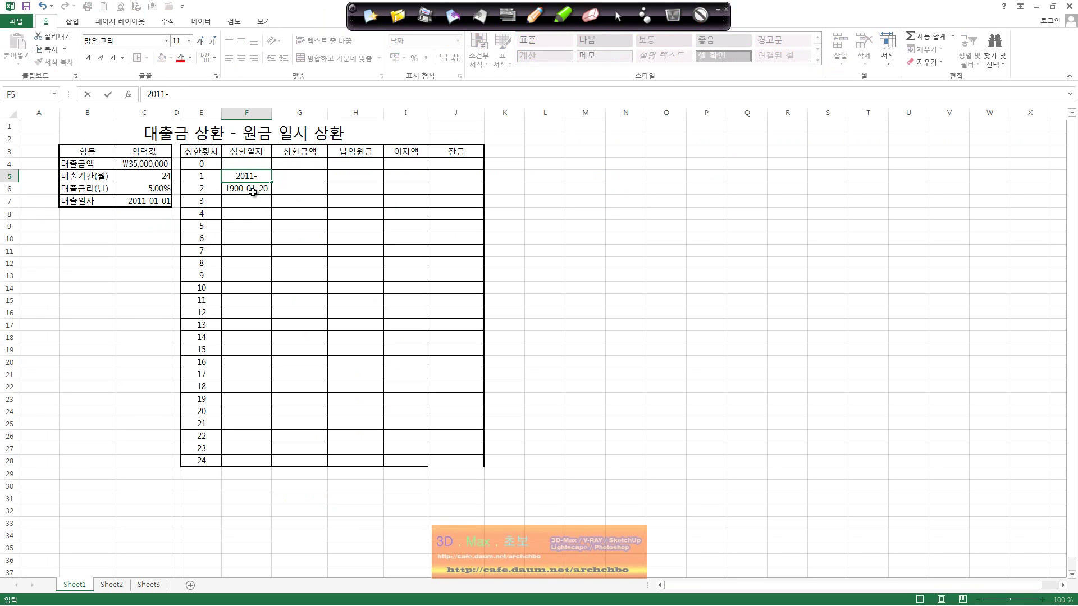
type("02-01")
key("Return")
type("2")
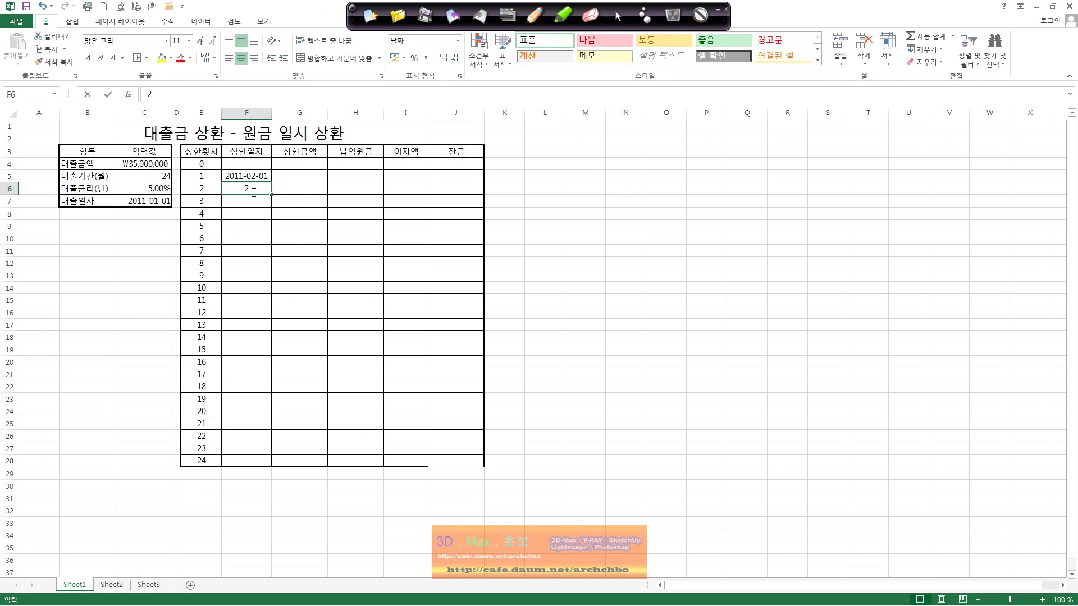
type("011-03-0")
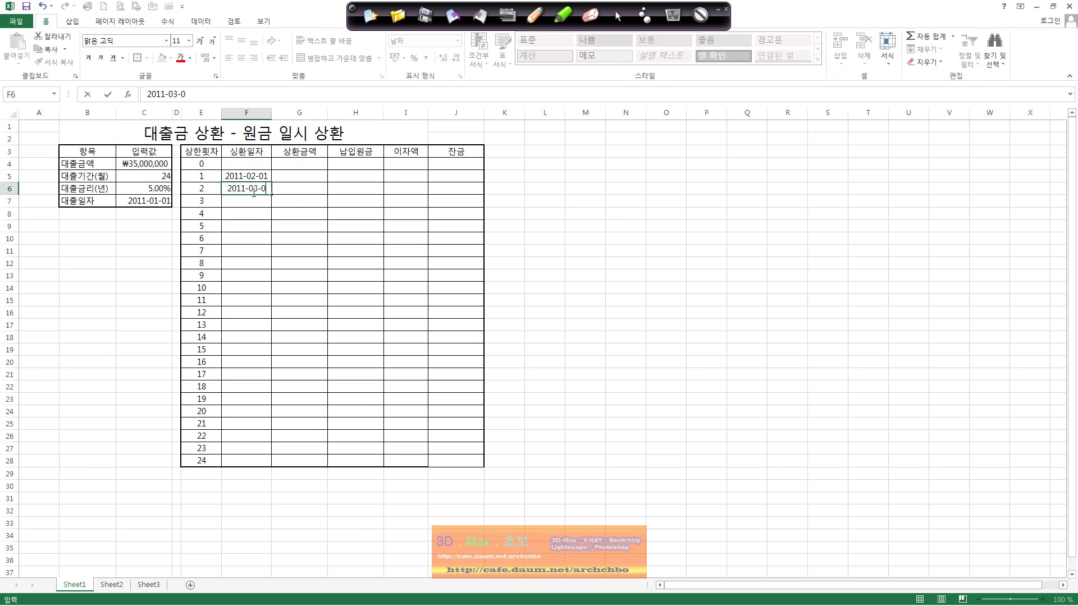
type("1")
key("Return")
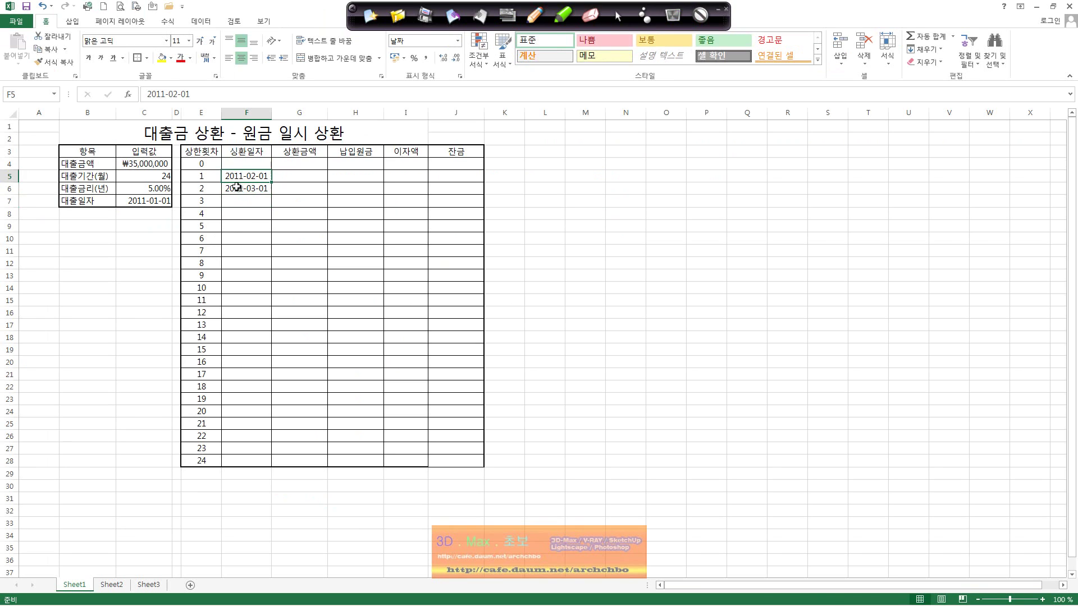
Step: Fill the monthly dates down to F28, ending at 2013-01-01
left_click_drag(249, 178, 271, 463)
left_click(247, 512)
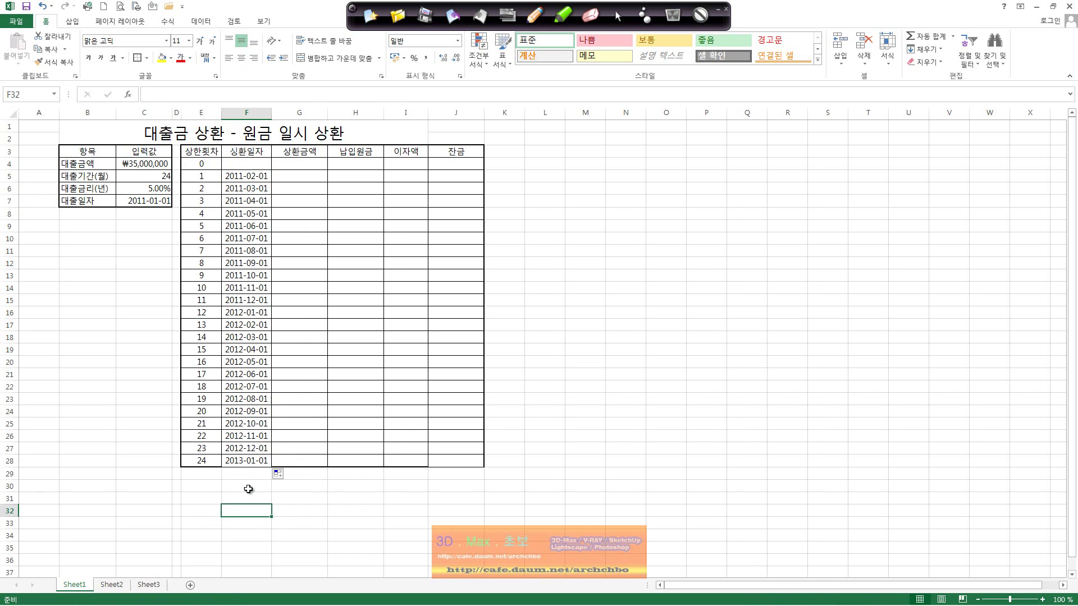
left_click(252, 463)
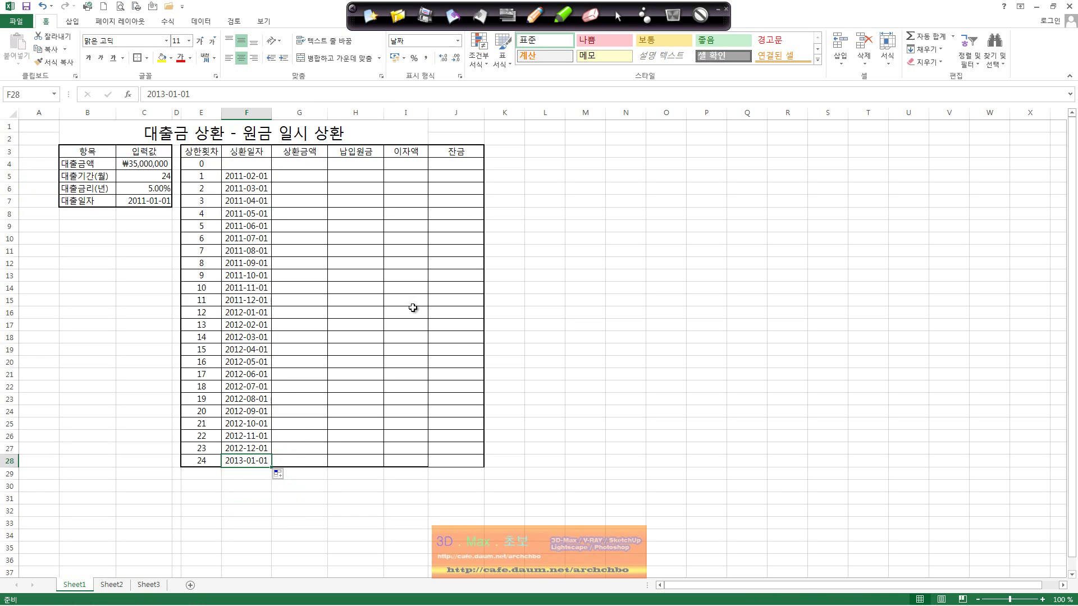
Step: Fill H5:H27 with 0 at once so rounds 1–23 show ₩0 principal
left_click(372, 163)
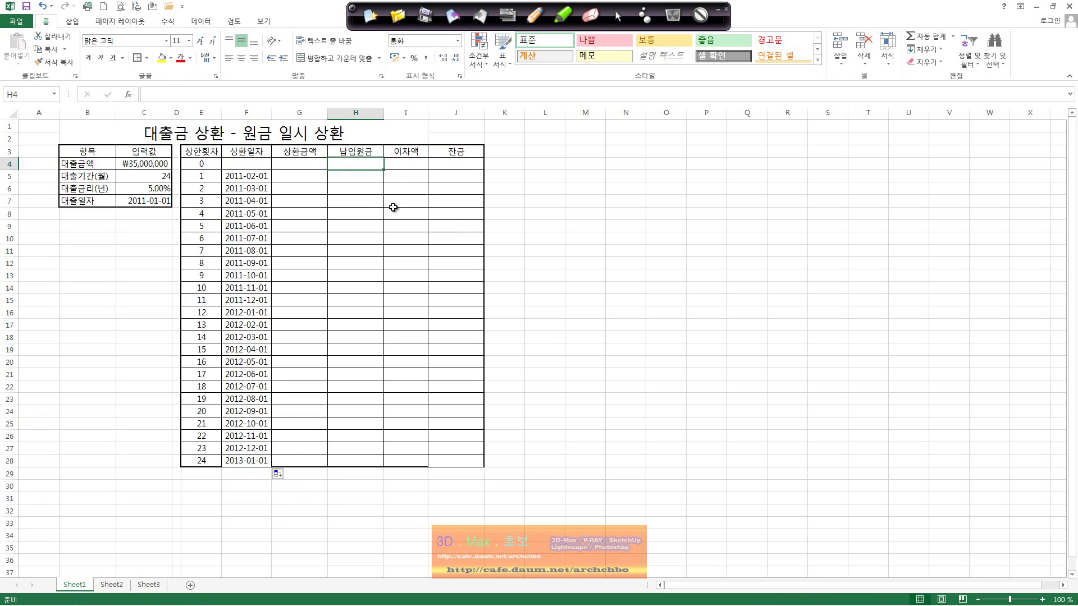
left_click_drag(366, 180, 356, 448)
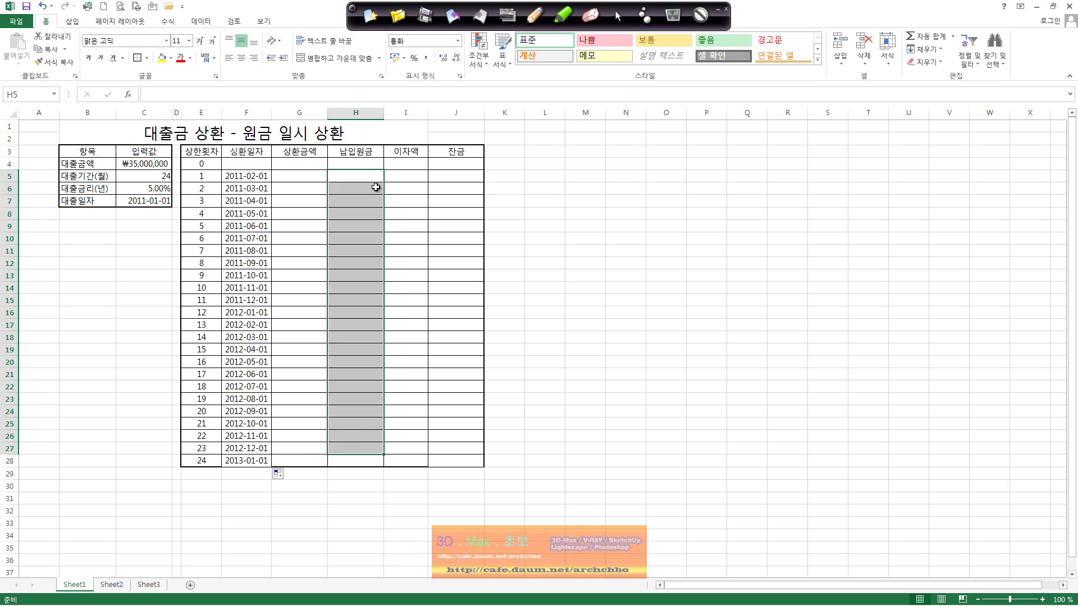
type("0")
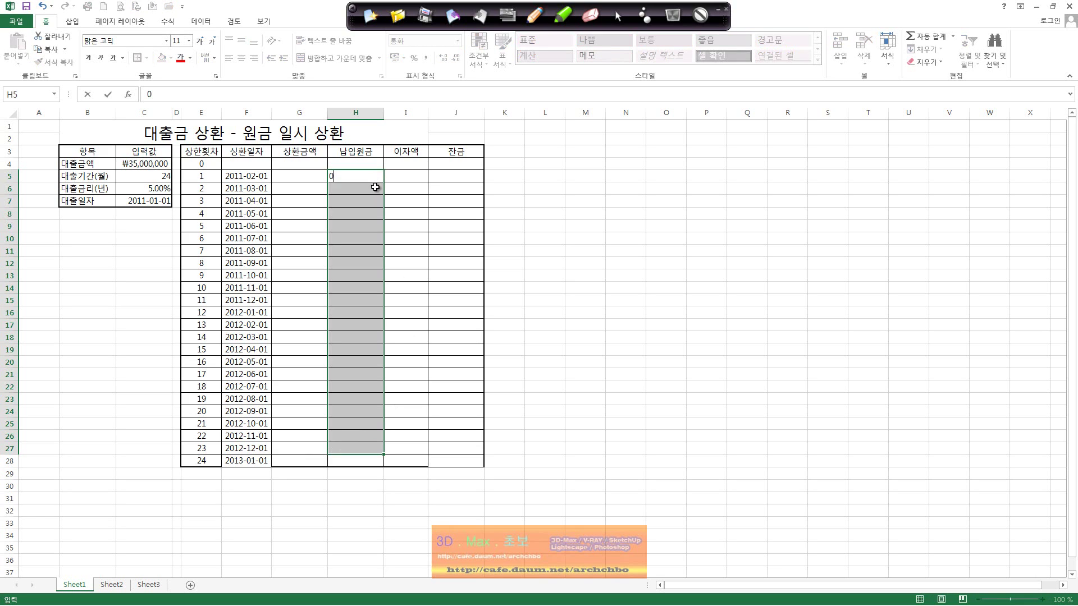
key("ctrl+Return")
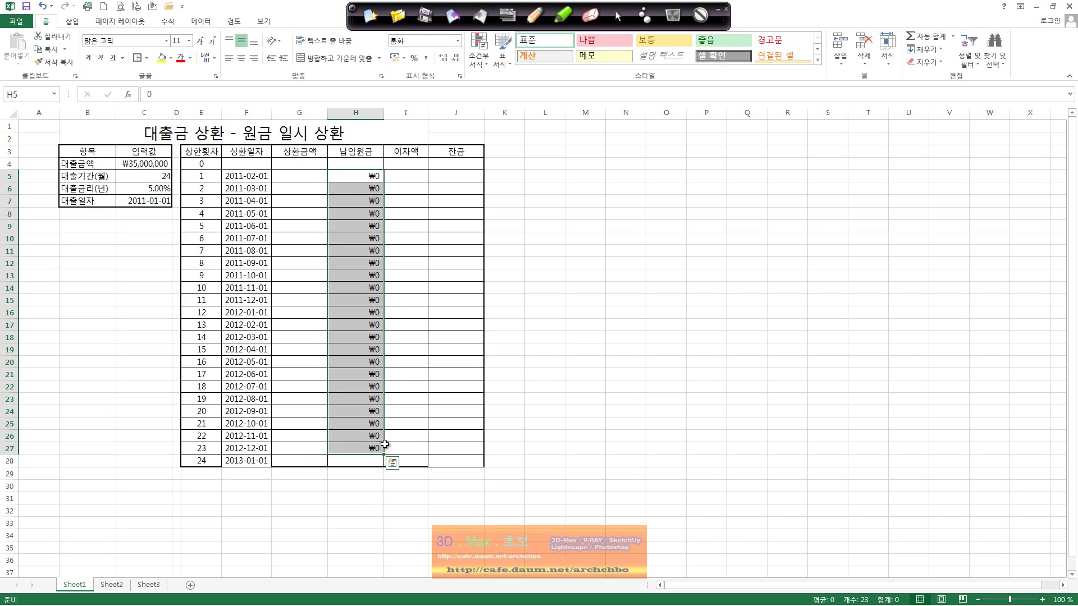
left_click(373, 461)
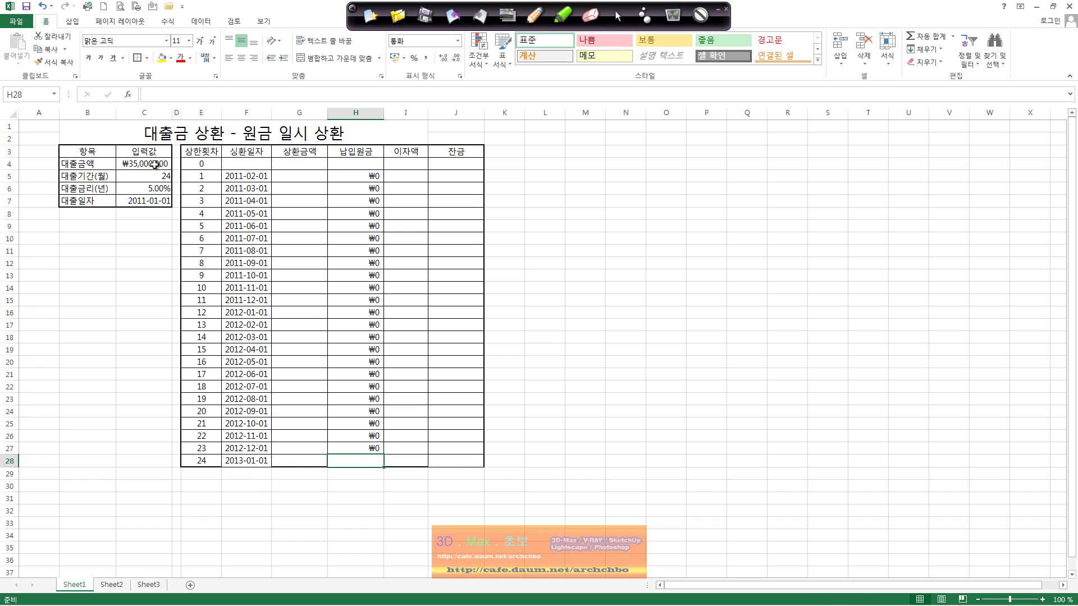
Step: Set H28 to =C4 so round 24 repays ₩35,000,000
left_click(187, 99)
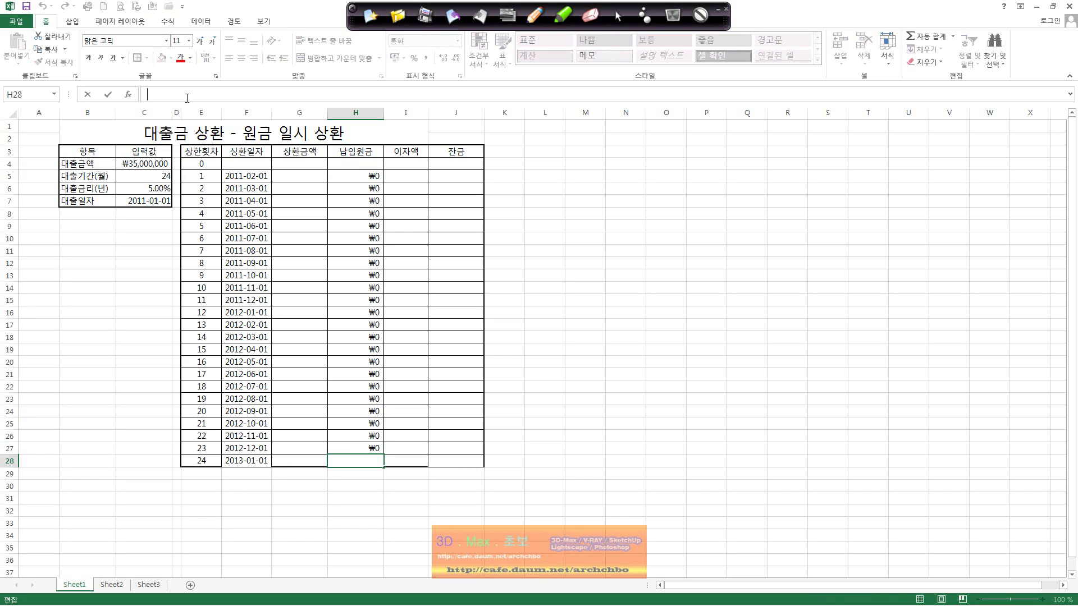
type("=")
left_click(159, 170)
key("Return")
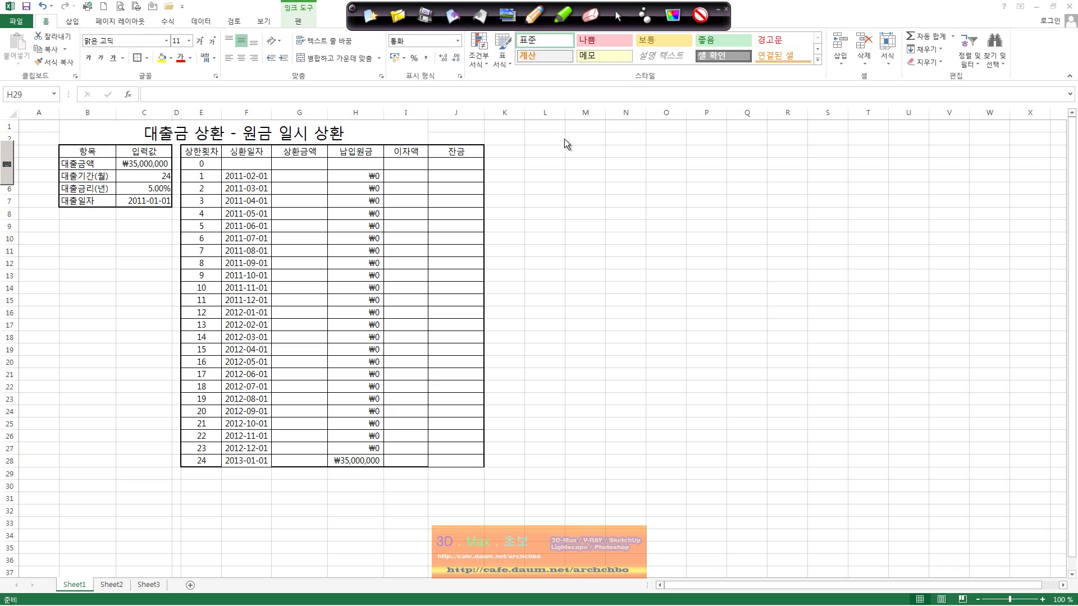
Step: Ink the note 대출금액 * (연이자율/12) marked 1번, and circle the 5.00% annual rate
mouse_move(570, 145)
left_mouse_down()
mouse_move(705, 140)
mouse_move(702, 163)
left_mouse_up()
left_click_drag(705, 150, 741, 150)
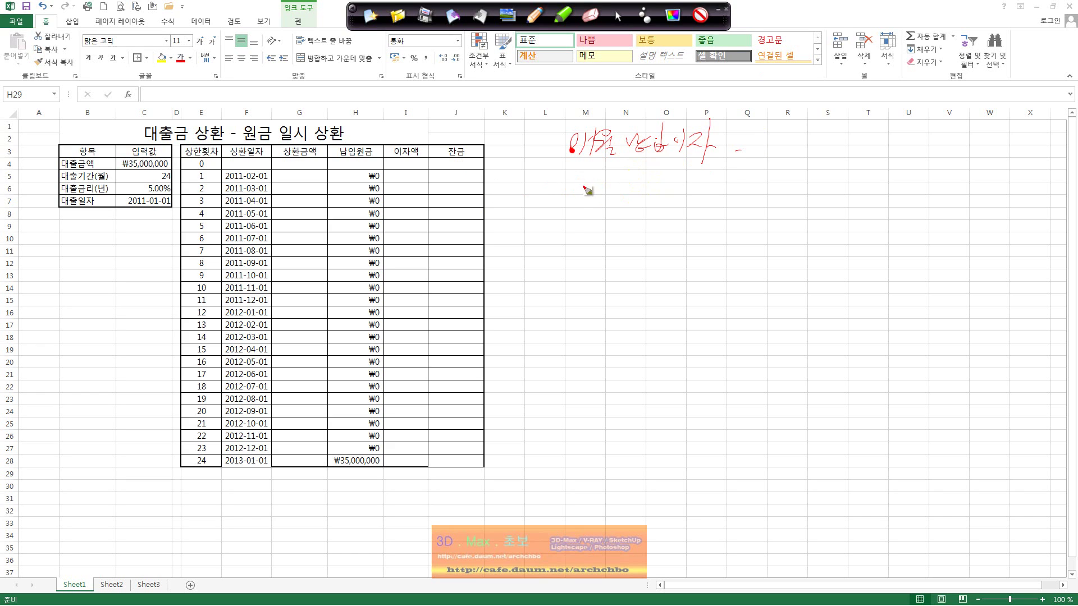
mouse_move(569, 179)
left_mouse_down()
mouse_move(654, 192)
mouse_move(716, 169)
mouse_move(735, 189)
mouse_move(769, 178)
mouse_move(784, 191)
mouse_move(809, 171)
mouse_move(814, 188)
mouse_move(836, 168)
mouse_move(844, 181)
left_mouse_up()
mouse_move(849, 184)
left_mouse_down()
mouse_move(895, 193)
mouse_move(859, 222)
mouse_move(873, 221)
mouse_move(817, 190)
mouse_move(869, 219)
left_mouse_up()
left_click_drag(889, 213, 894, 212)
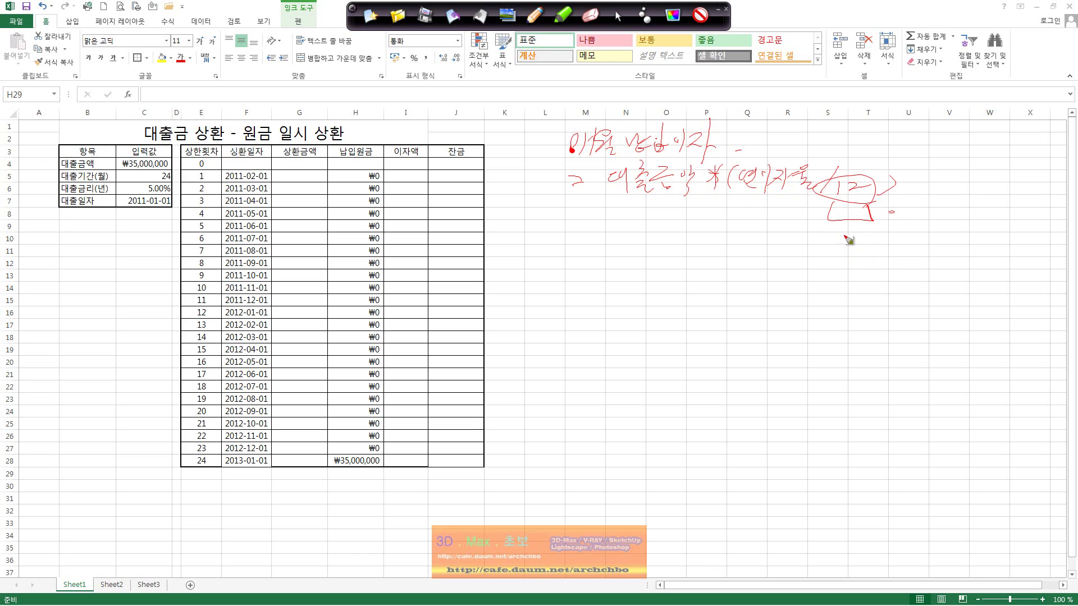
left_click(844, 231)
left_click_drag(841, 234, 838, 251)
left_click_drag(853, 236, 869, 249)
left_click_drag(855, 247, 870, 254)
left_click(887, 246)
left_click_drag(96, 184, 178, 195)
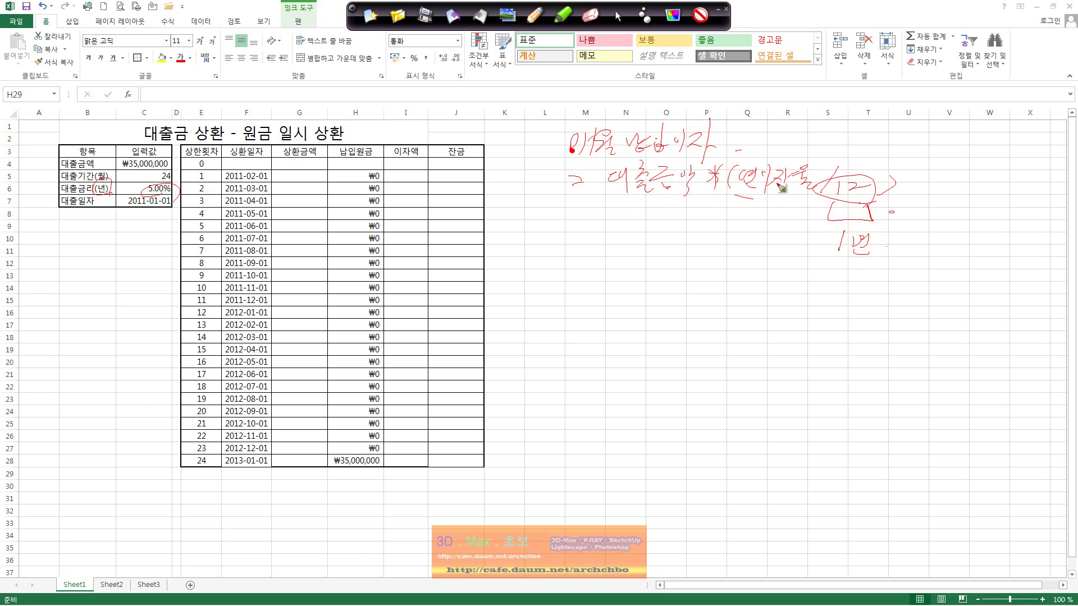
Step: Enter 0 as the round 0 interest in I4
left_click(618, 15)
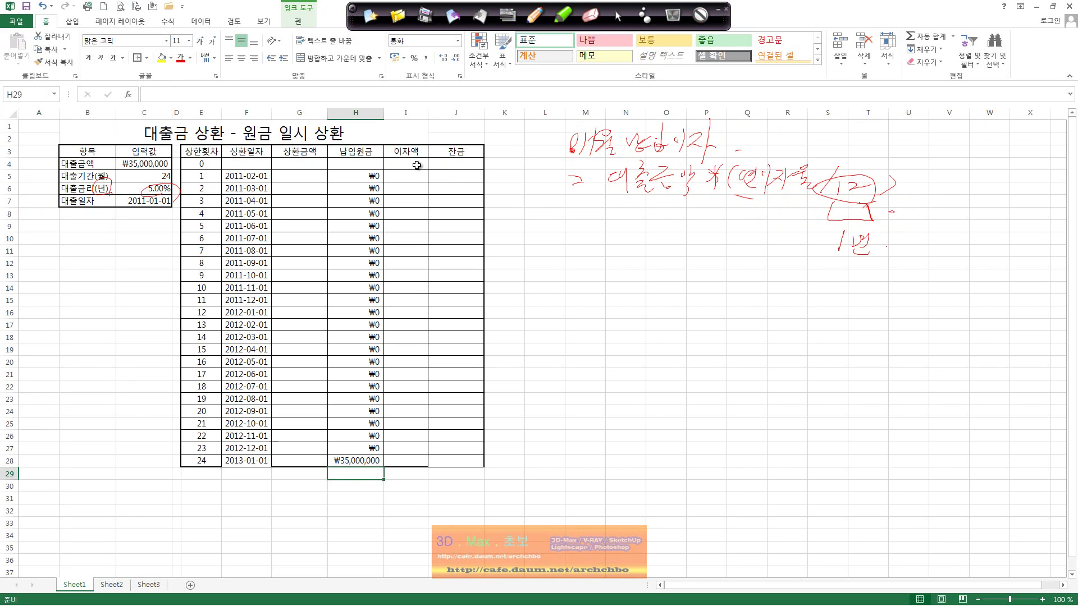
left_click(427, 164)
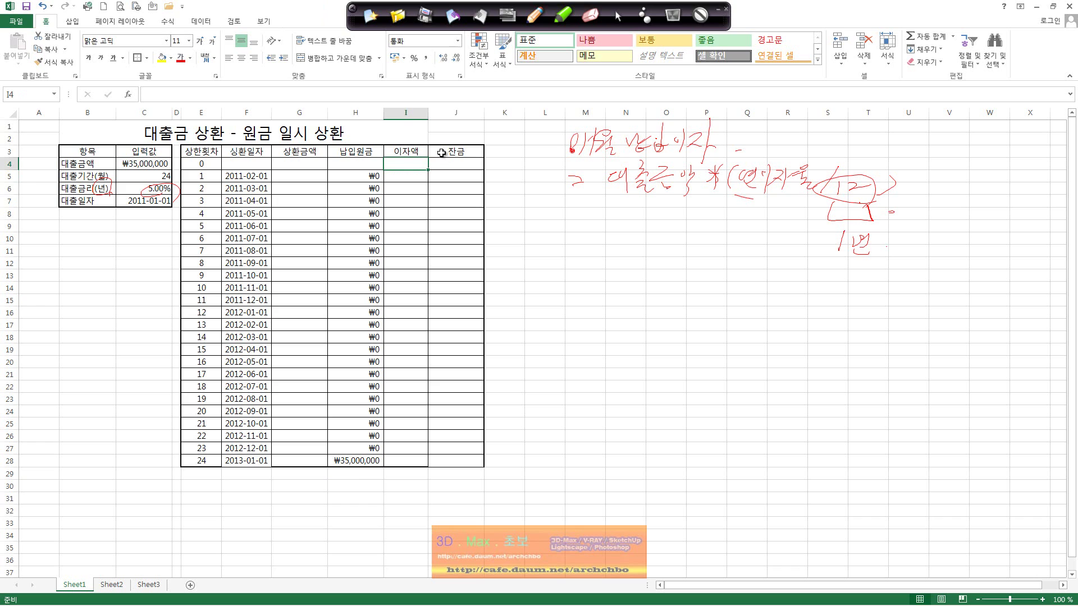
type("0")
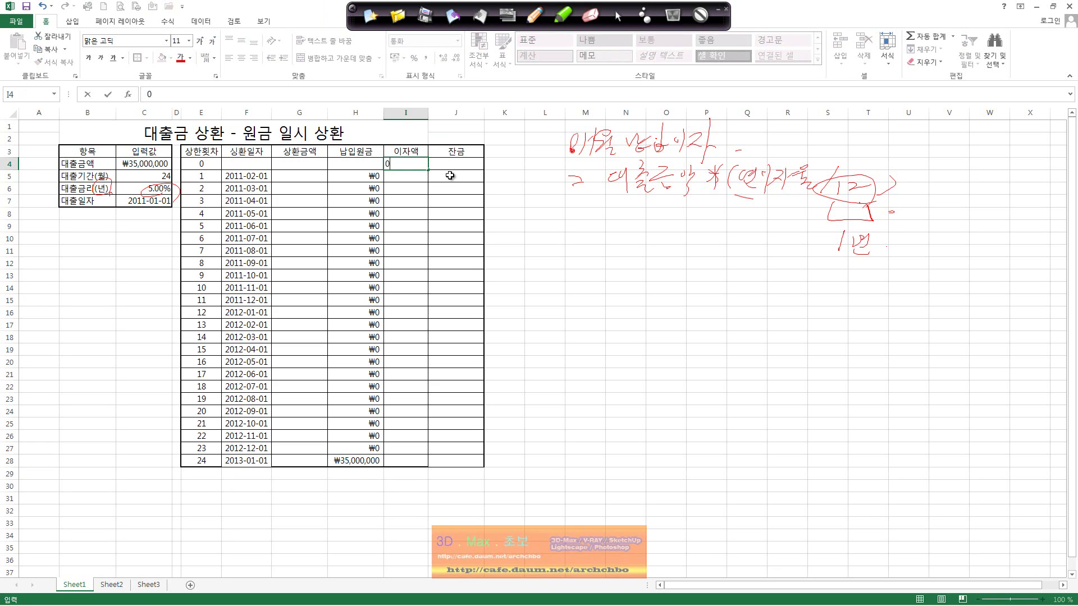
key("Return")
Step: Enter =$C$4*($C$6/12) in I5 for the round 1 interest
left_click(447, 94)
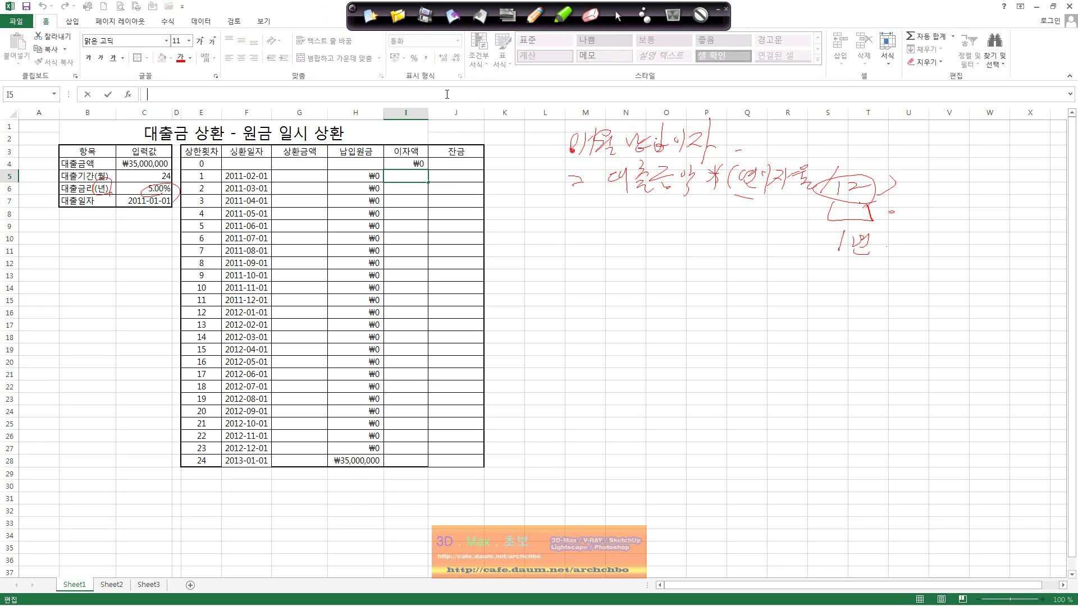
type("=")
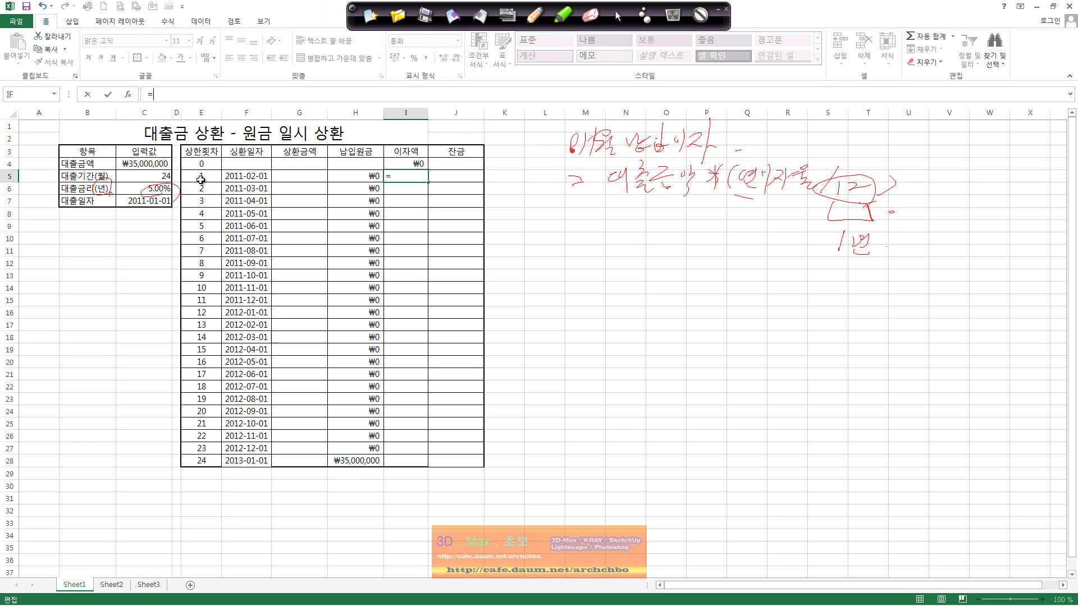
left_click(159, 164)
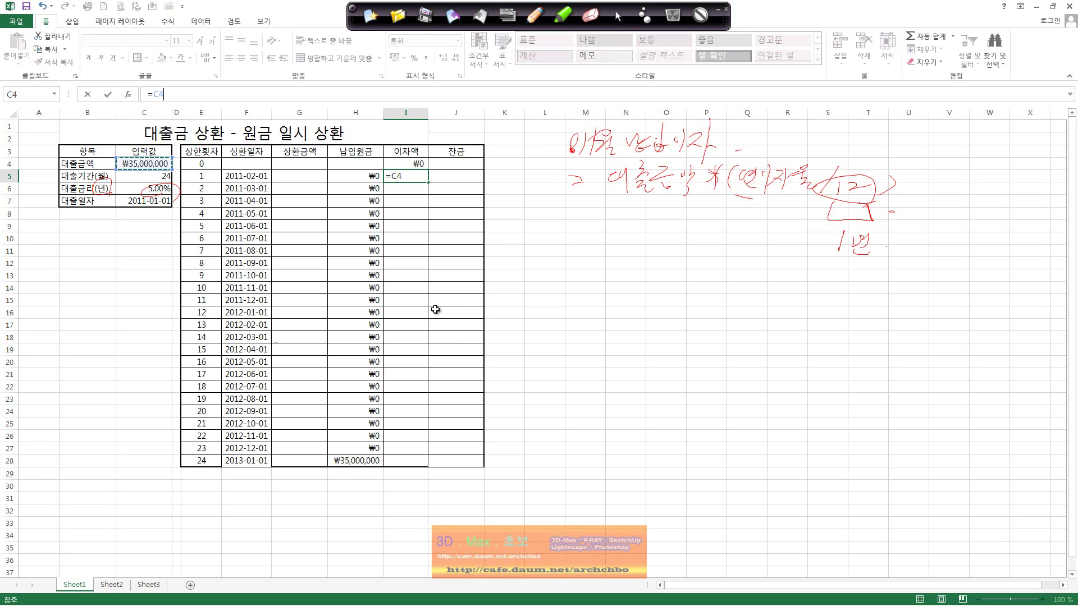
key("F4")
type("*")
left_click(141, 191)
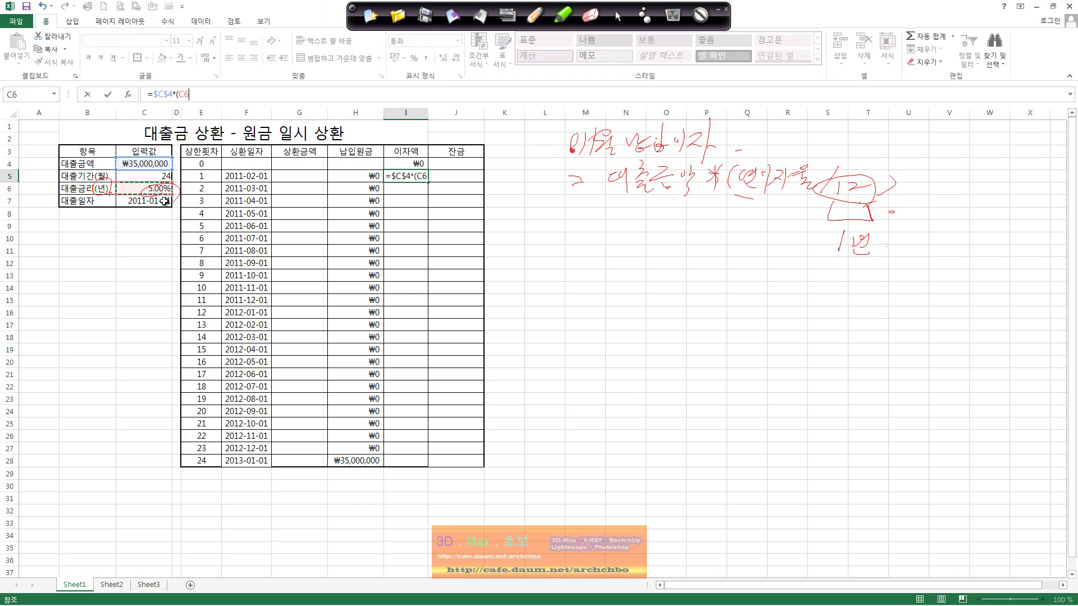
key("F4")
type("$C$6/1")
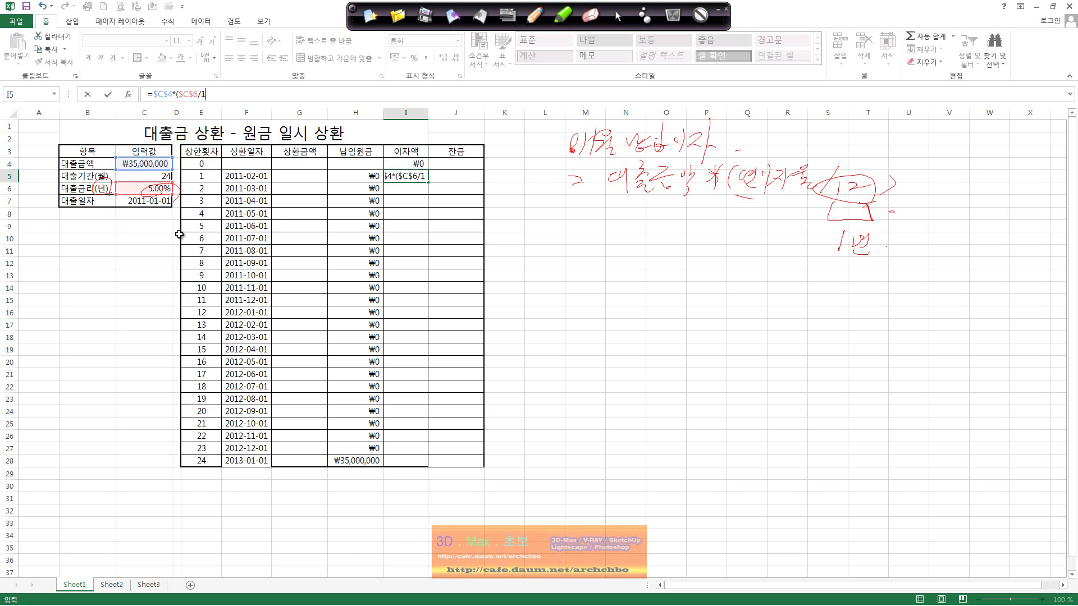
type("2")
key("Return")
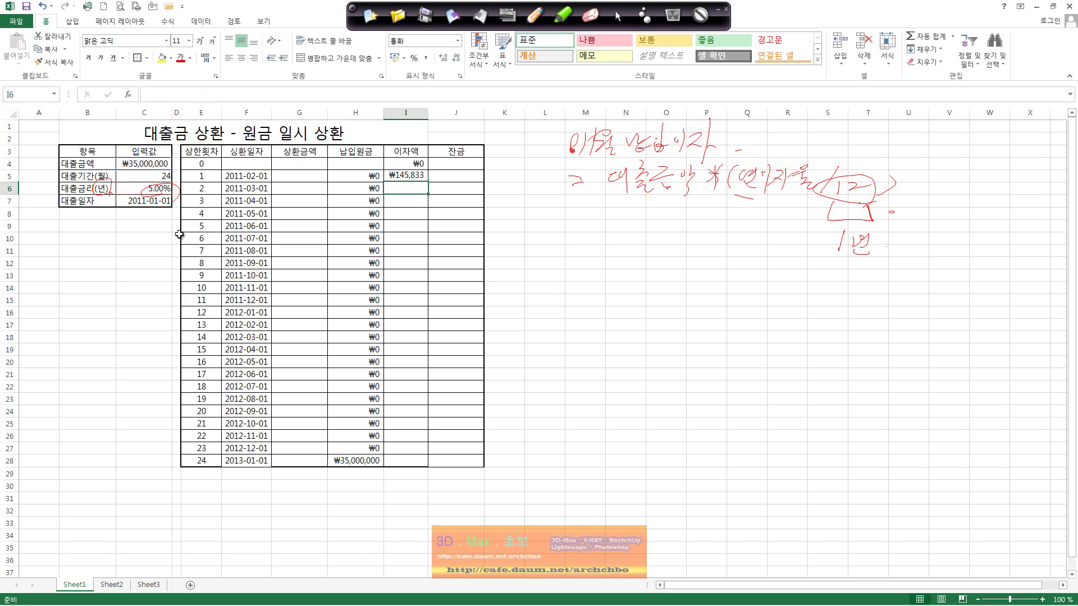
Step: Copy the interest formula down to I28, showing ₩145,833 each round
left_click(421, 177)
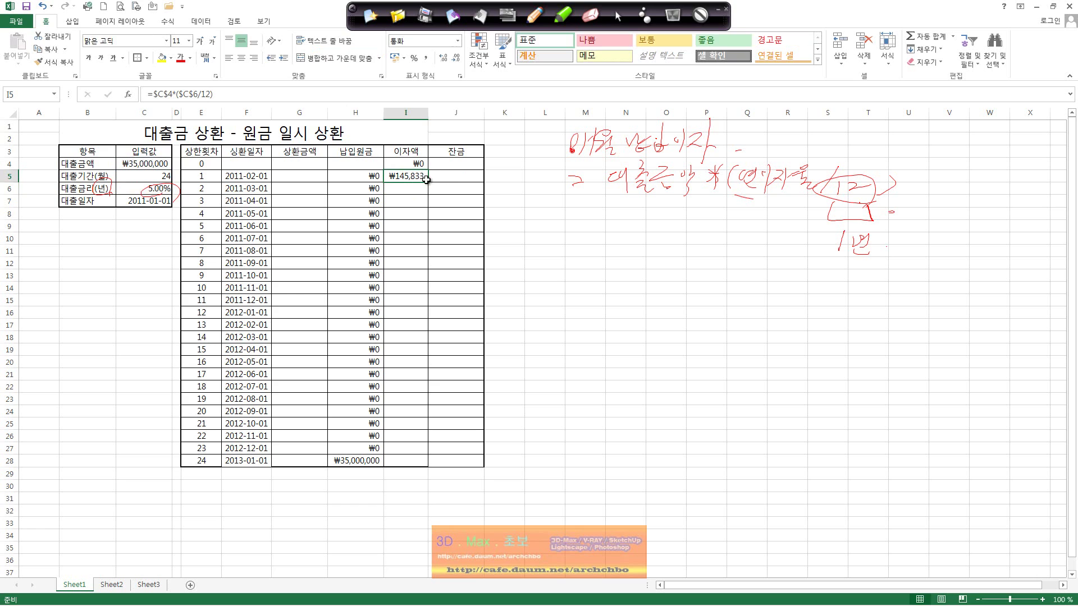
left_click_drag(428, 183, 519, 454)
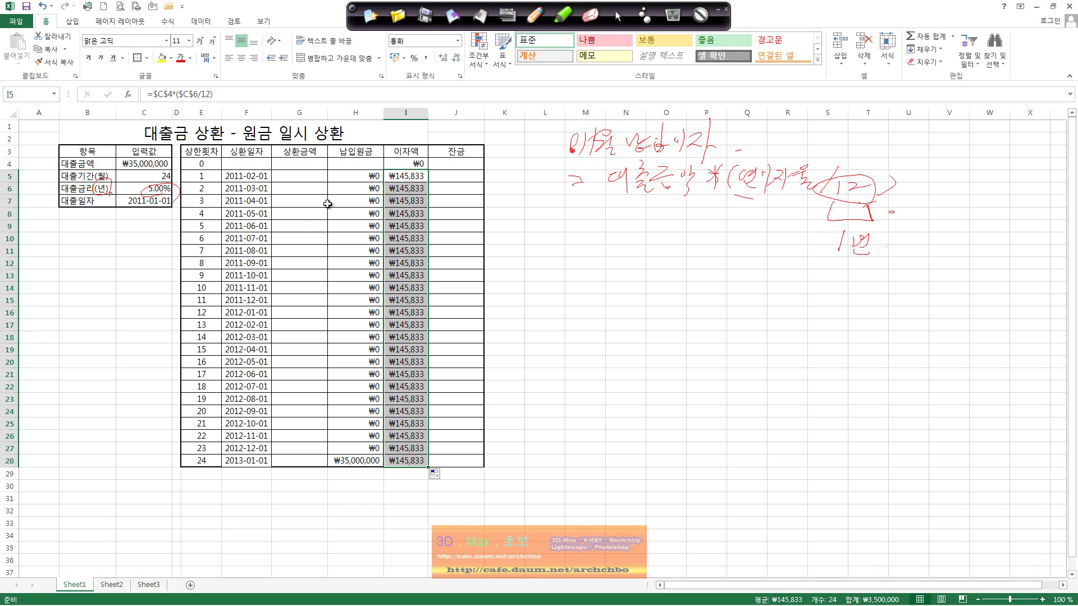
left_click(326, 205)
left_click(314, 181)
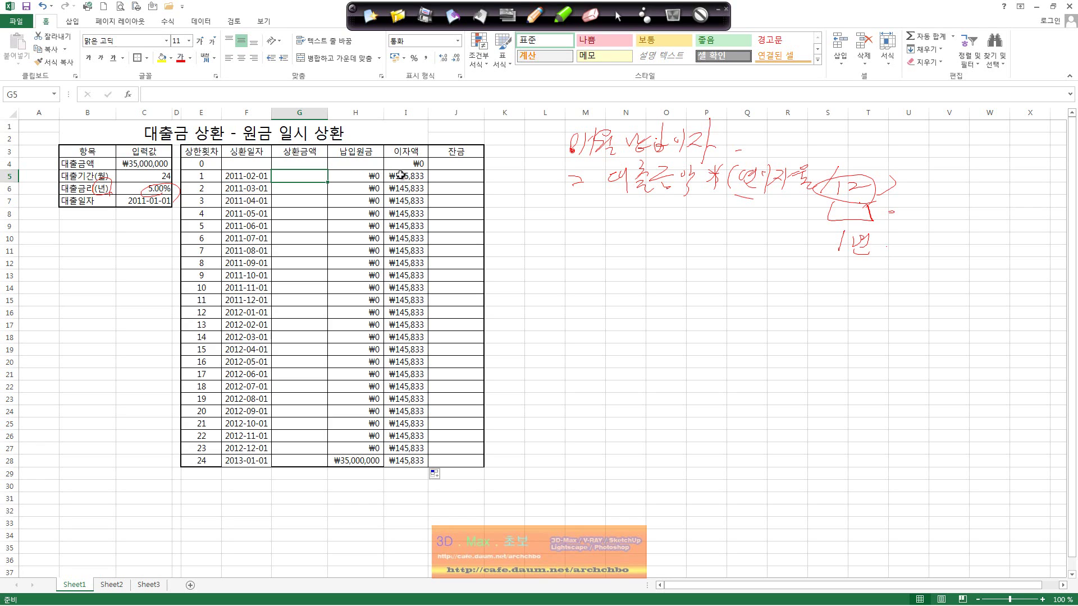
Step: Enter payment formulas =H4+I4 in G4 and =H5+I5 in G5
left_click(312, 164)
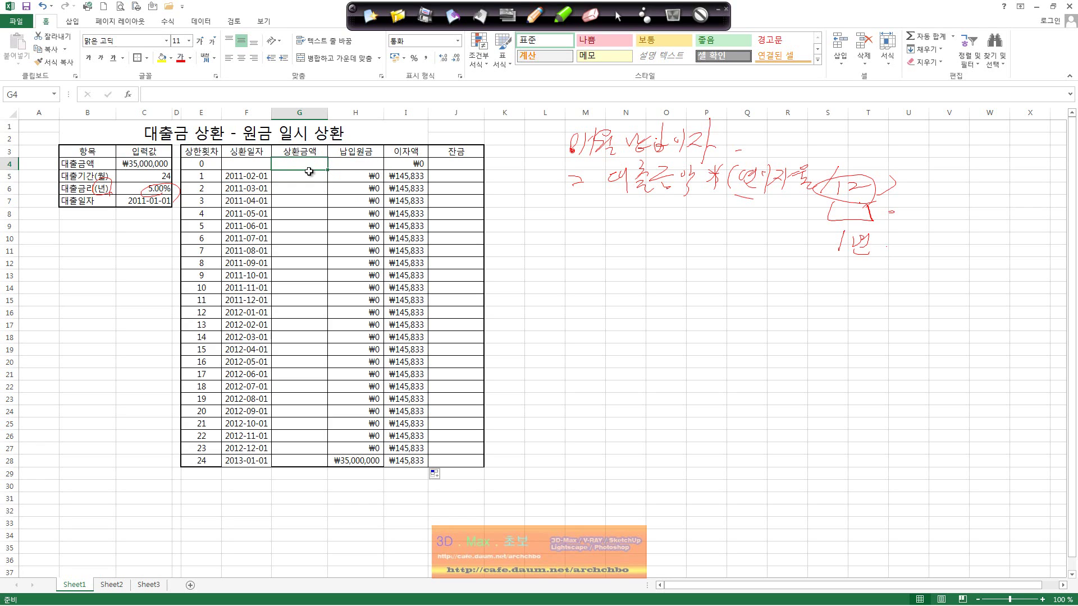
type("=H4+I4")
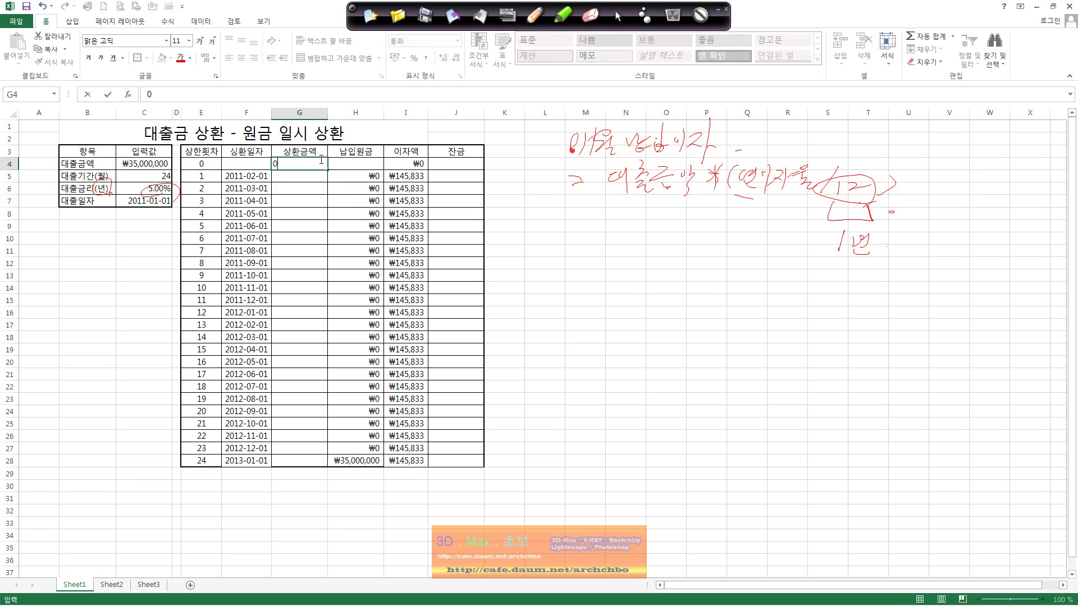
key("Return")
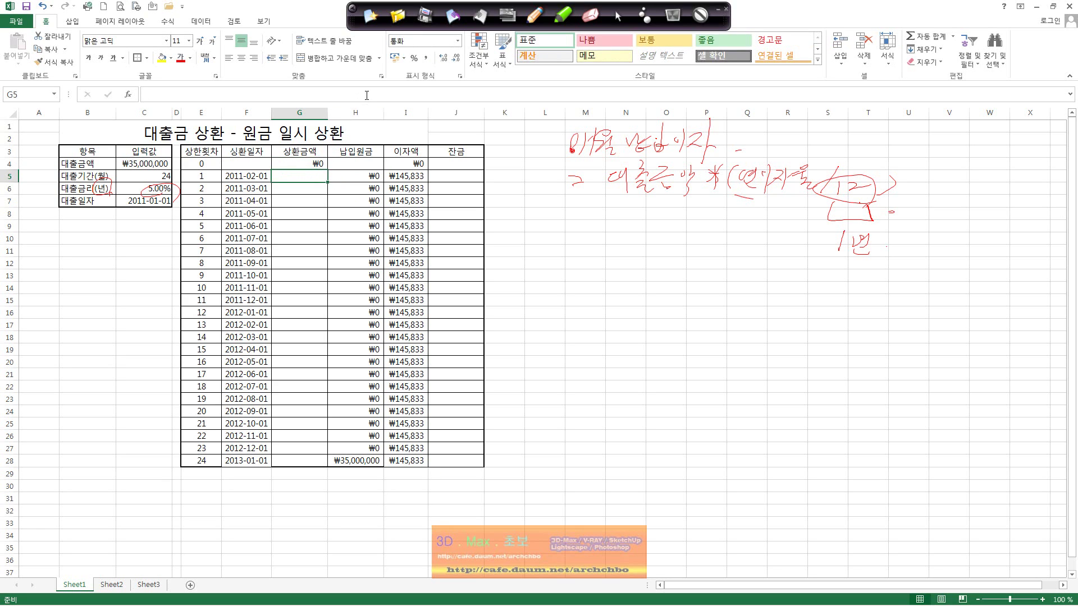
left_click(367, 94)
type("=")
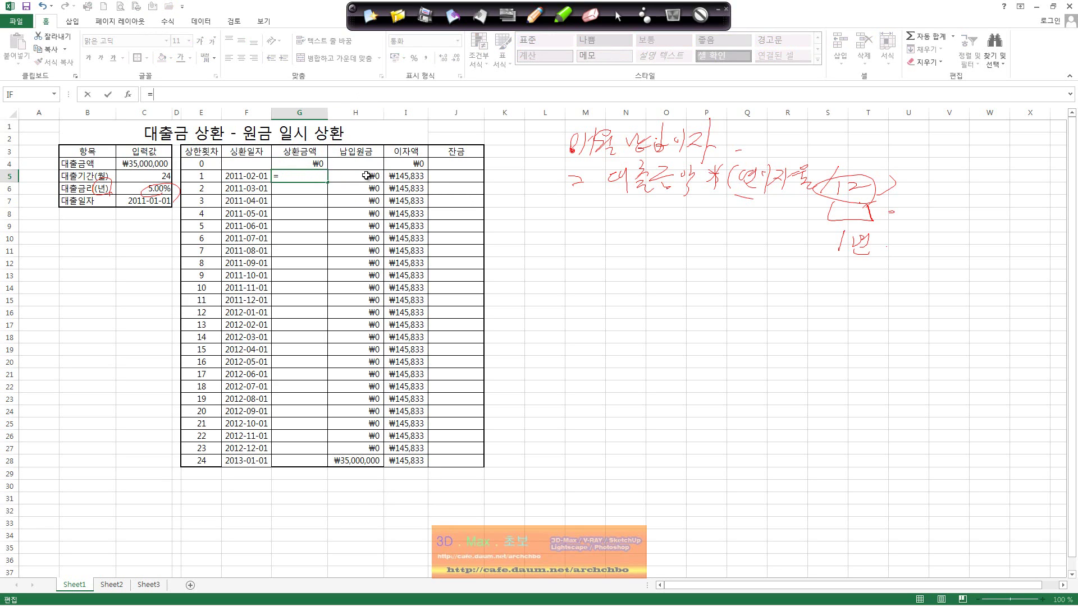
left_click(368, 176)
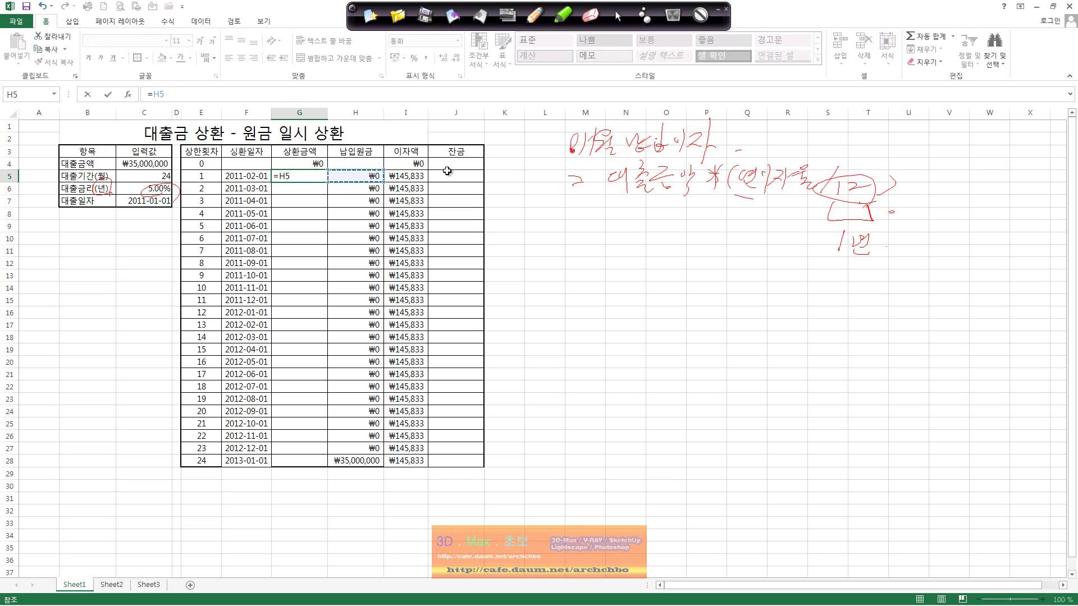
type("+")
left_click(410, 177)
key("Return")
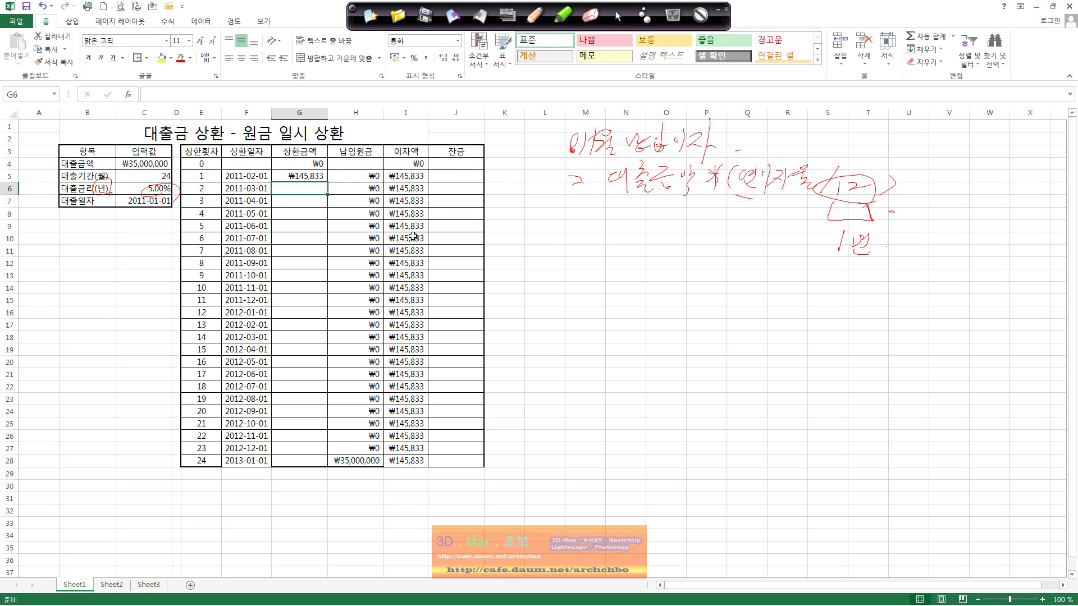
Step: Copy the payment formula down to G28 and verify G27 and G28 (₩35,145,833)
left_click(323, 177)
left_click_drag(328, 182, 327, 468)
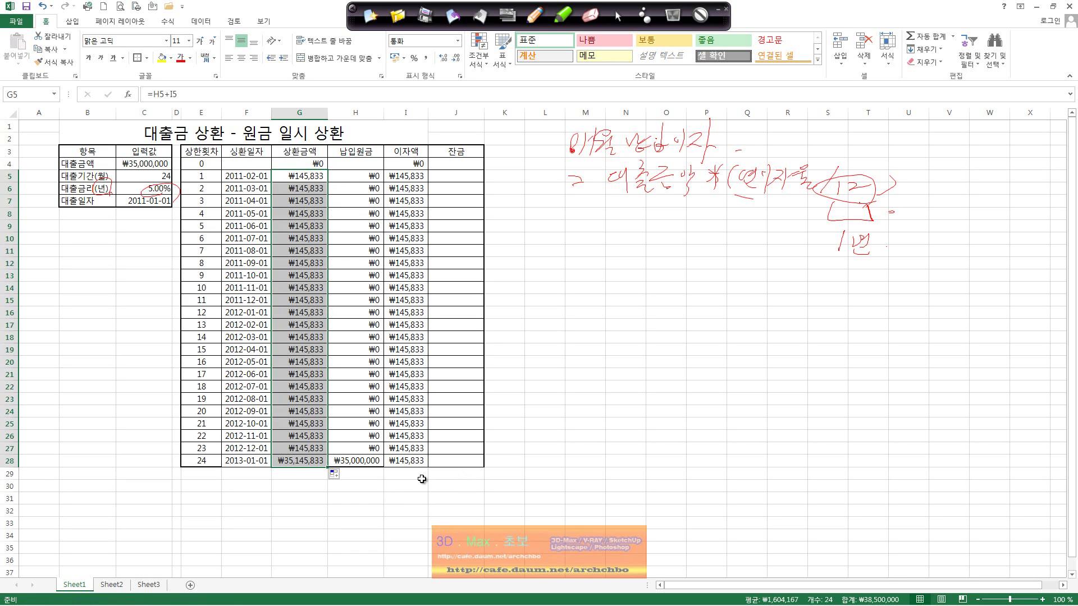
left_click(302, 523)
left_click(315, 462)
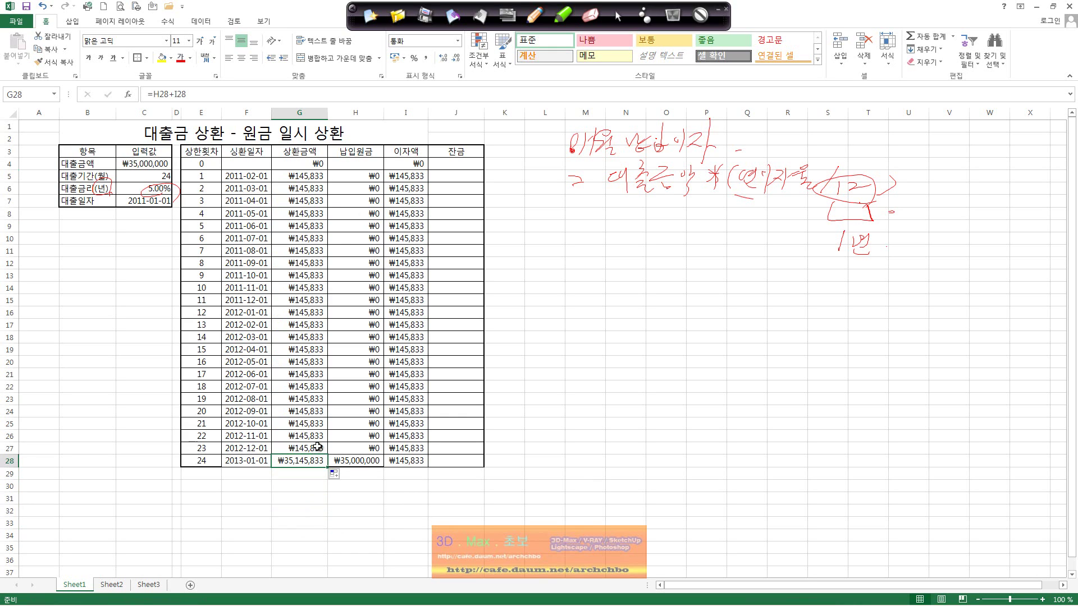
left_click(318, 446)
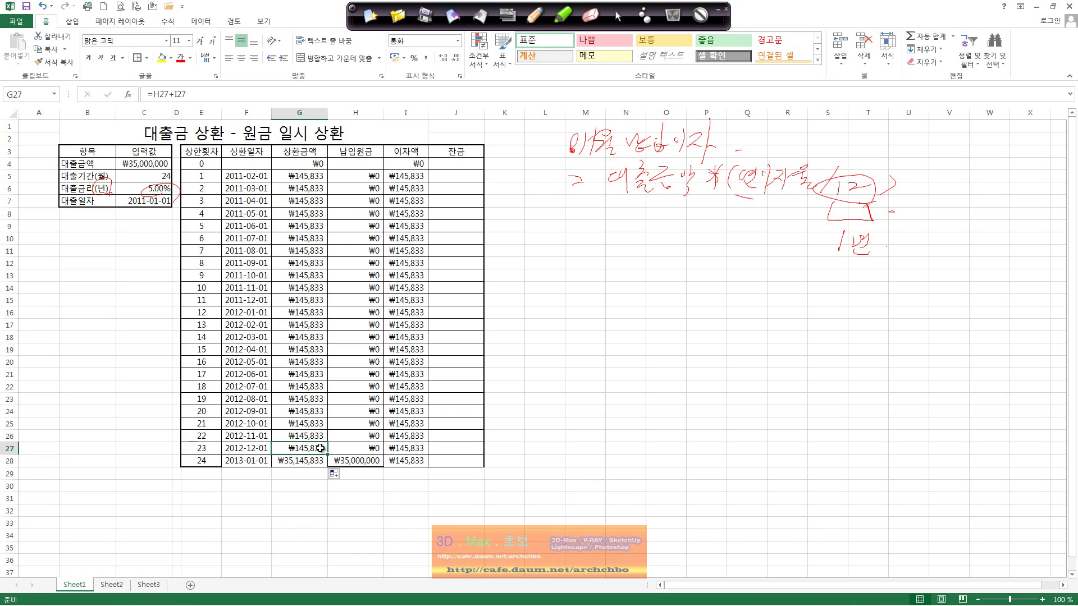
left_click(289, 463)
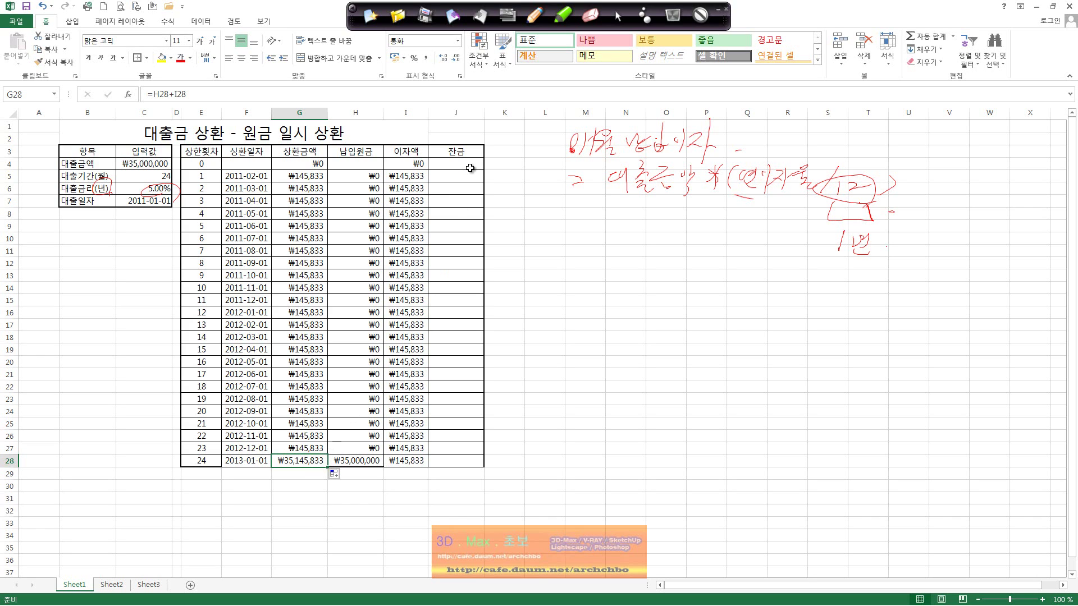
Step: Set the starting balance in J4 to =C4, showing ₩35,000,000
left_click(470, 168)
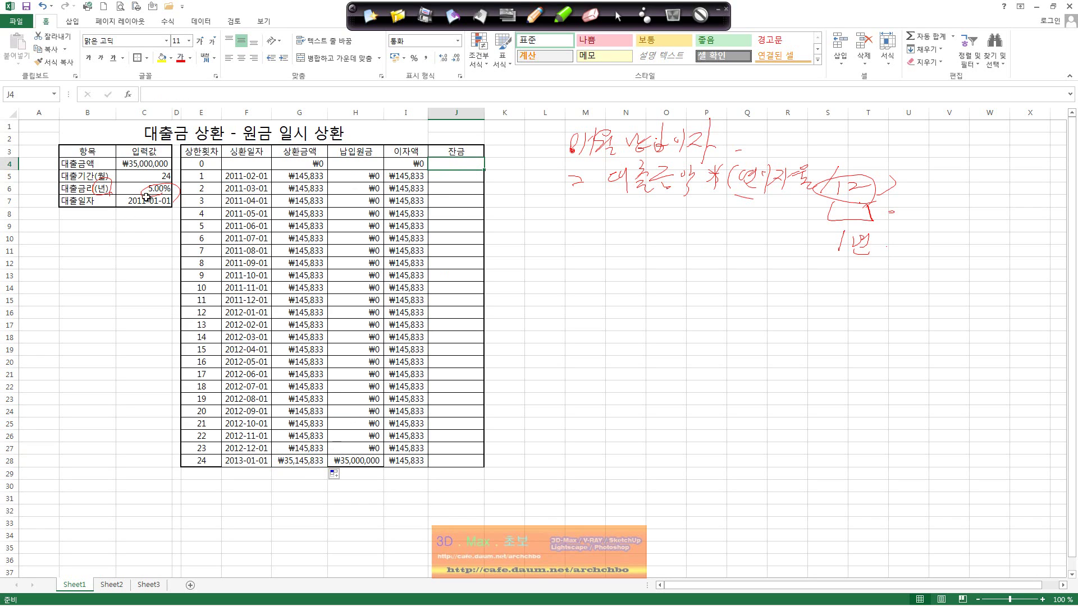
left_click(295, 94)
type("=")
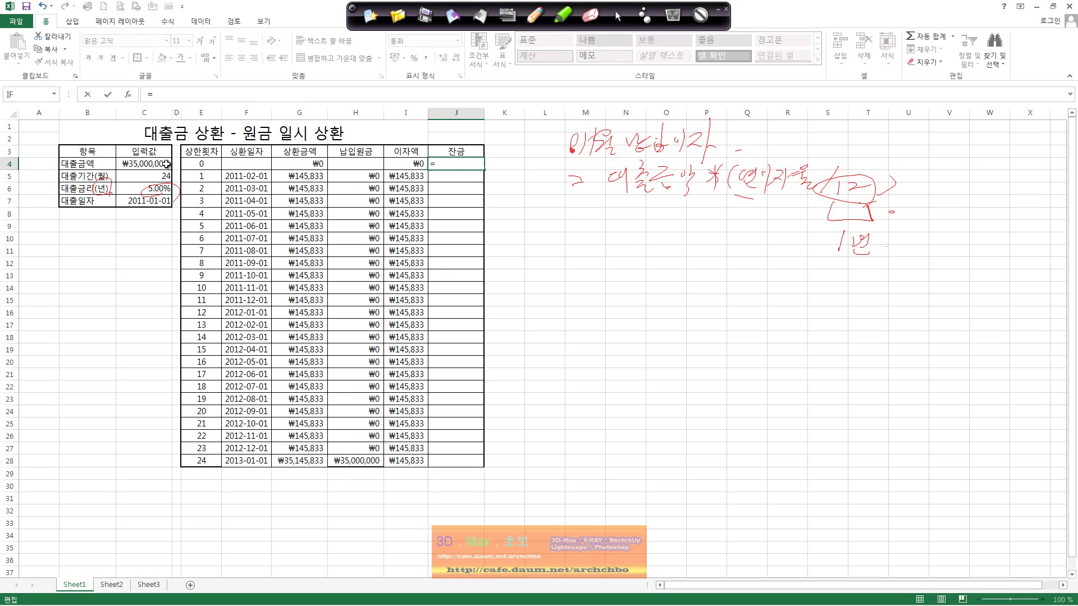
left_click(165, 164)
key("Return")
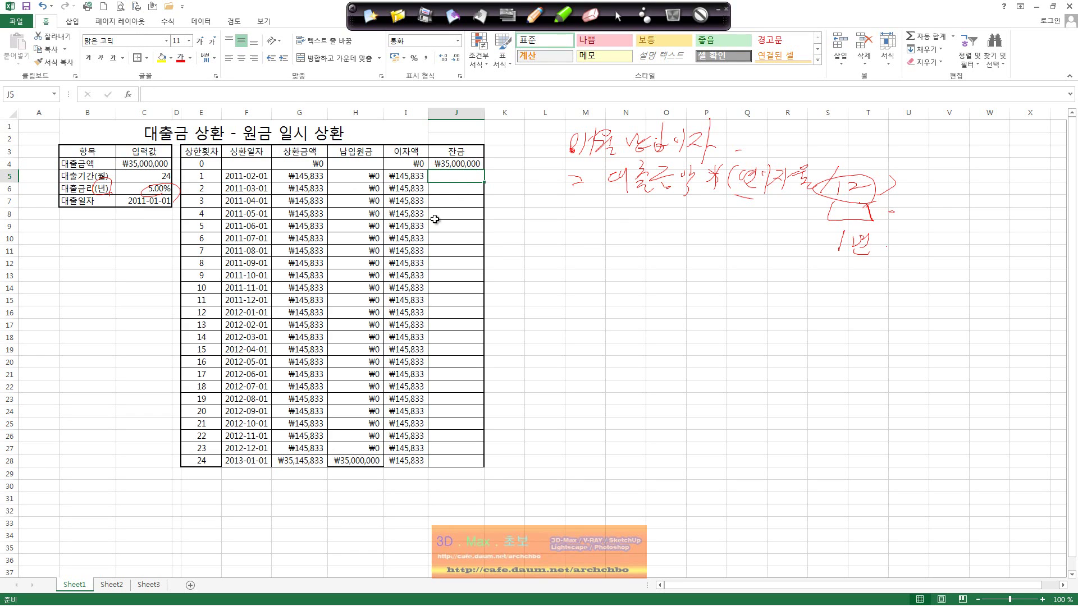
left_click(471, 164)
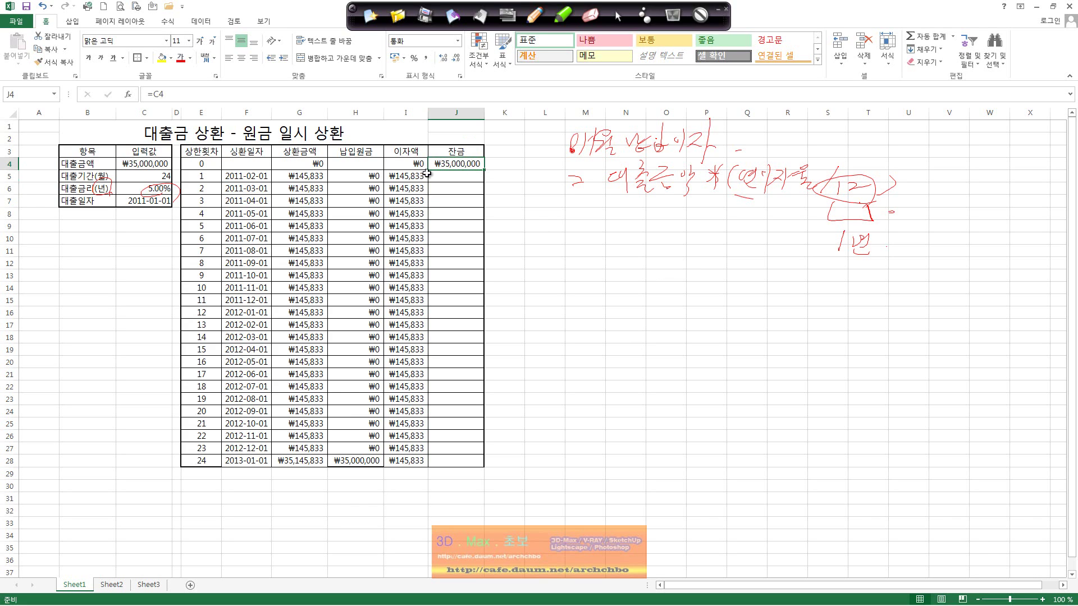
Step: Enter =J4-H5 in J5 so round 1's balance subtracts the principal paid
left_click(468, 177)
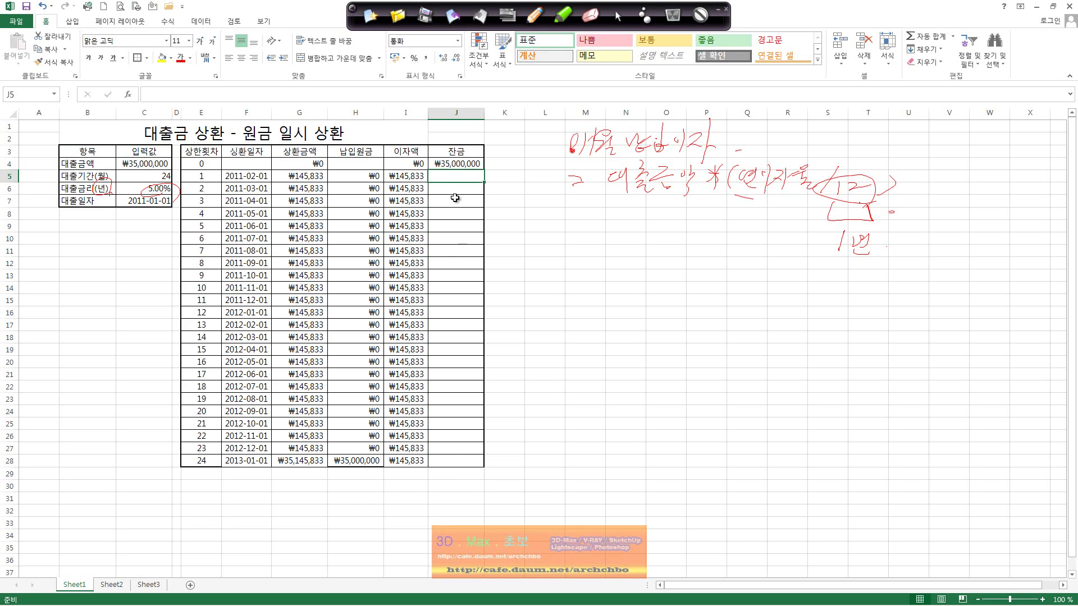
type("=")
left_click(457, 164)
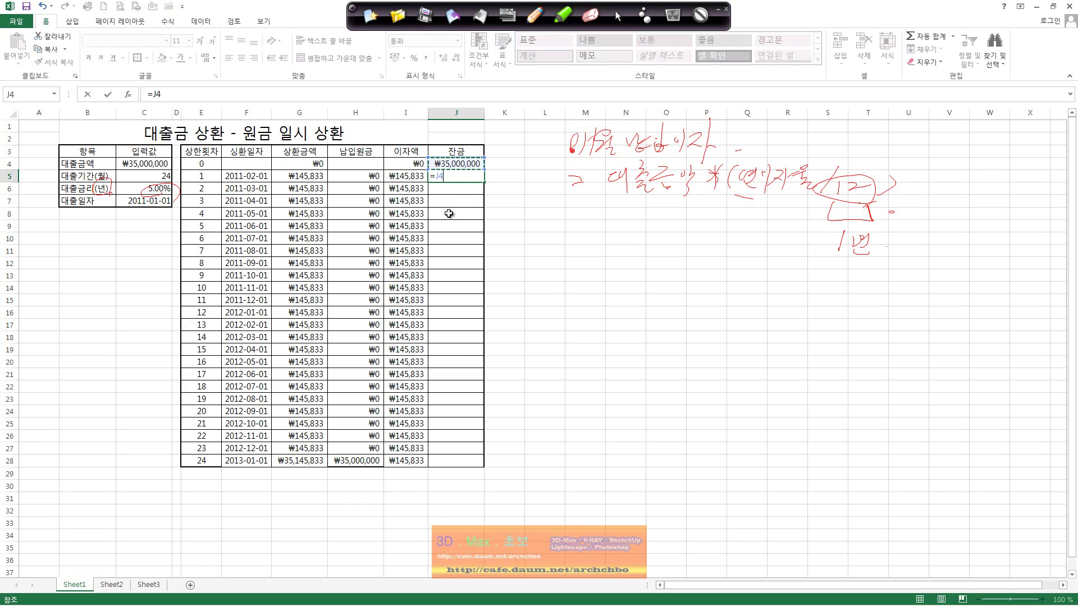
type("-")
left_click(368, 179)
key("Return")
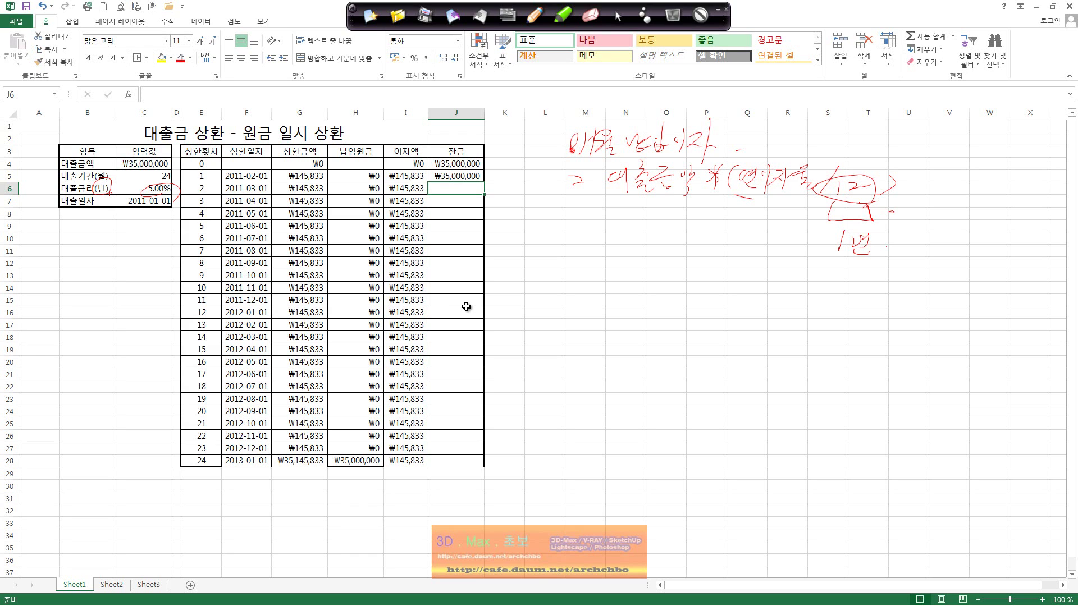
Step: Fill the J5 balance formula down to J28 and verify J28 reaches ₩0 against H28's principal
left_click(480, 179)
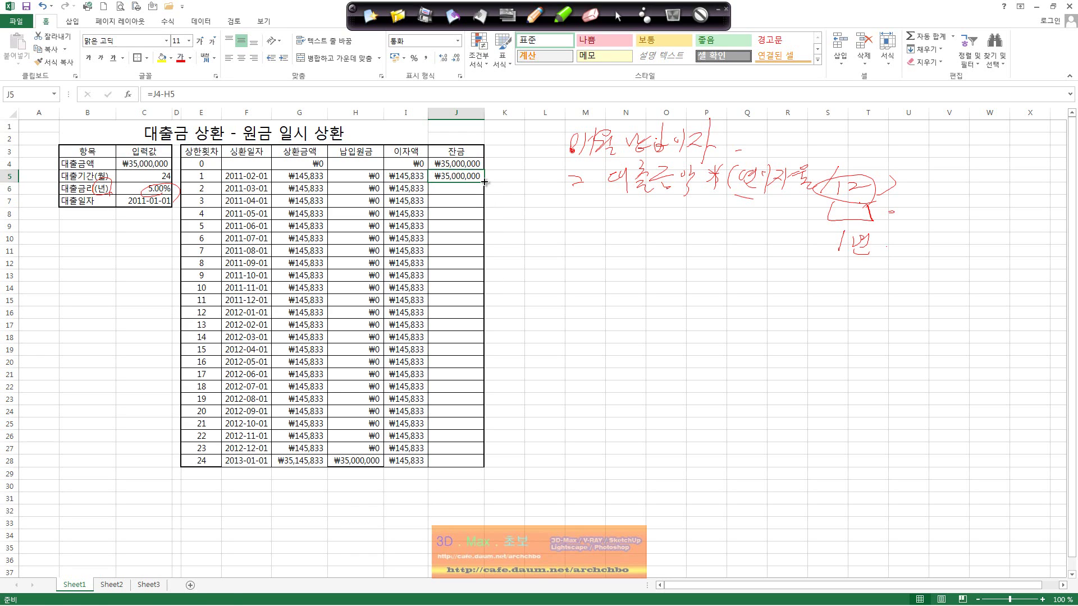
left_click_drag(484, 182, 484, 462)
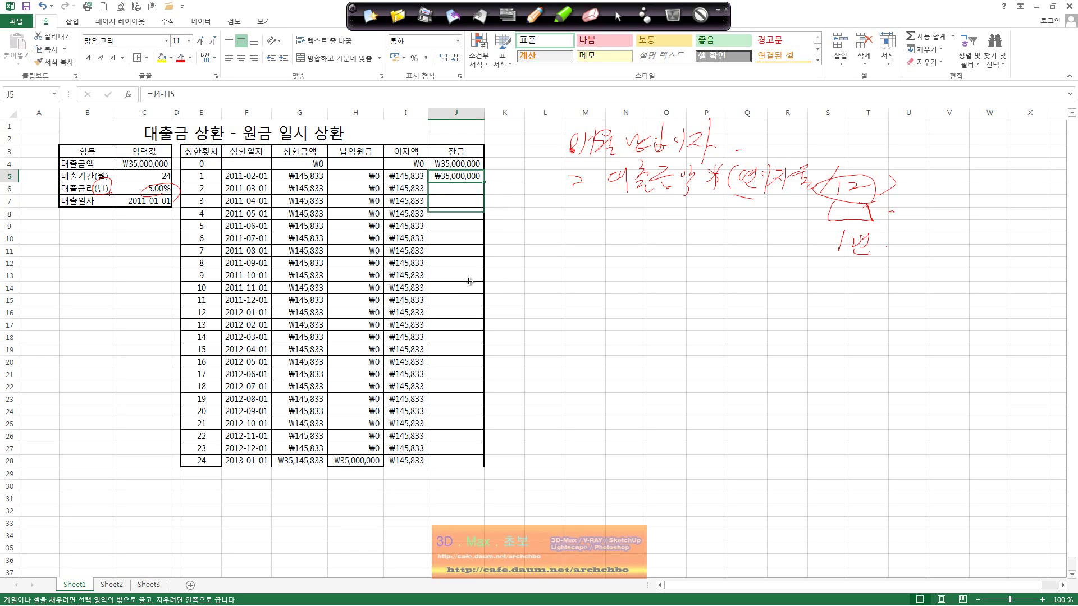
left_click(470, 460)
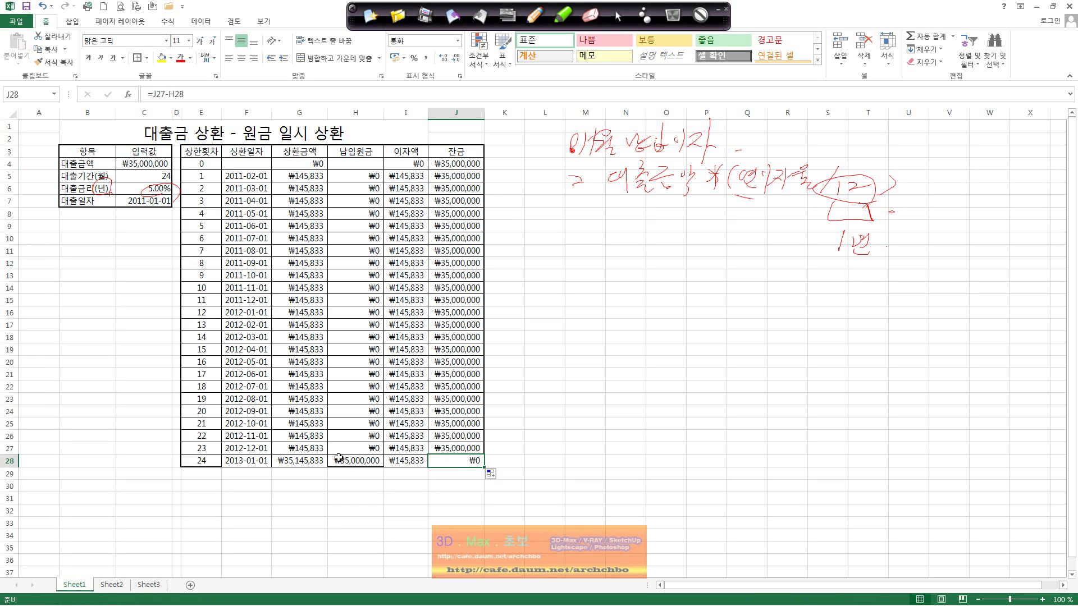
left_click(359, 463)
left_click(320, 461)
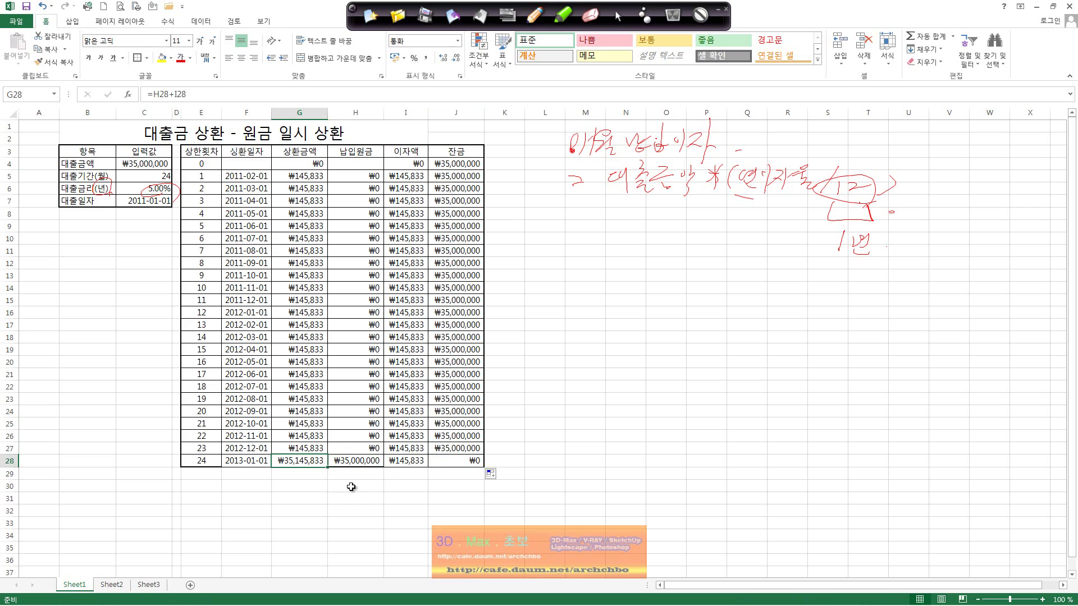
left_click(458, 465)
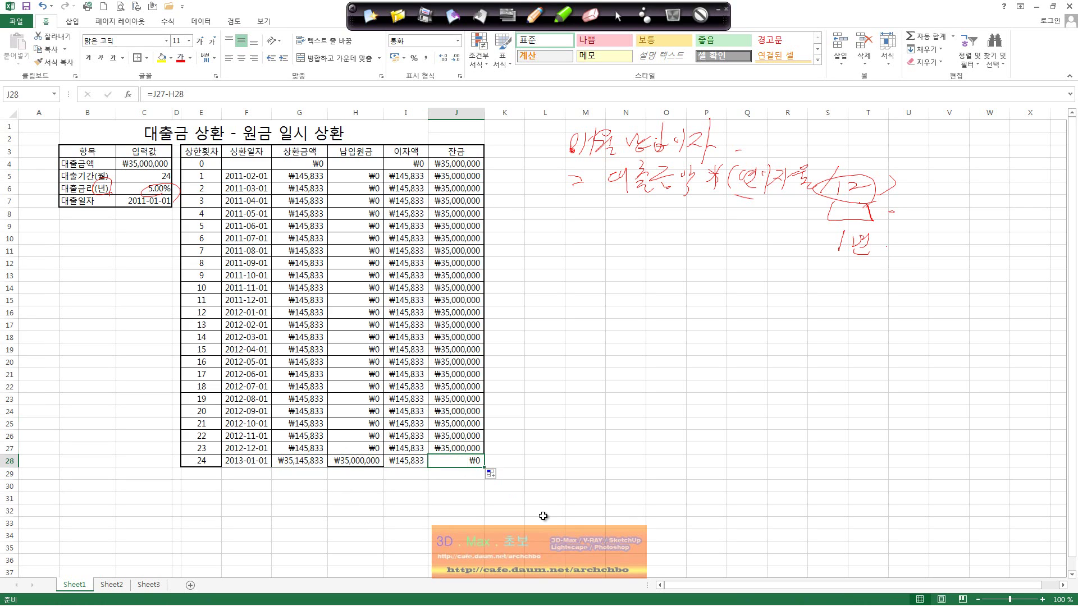
left_click(542, 513)
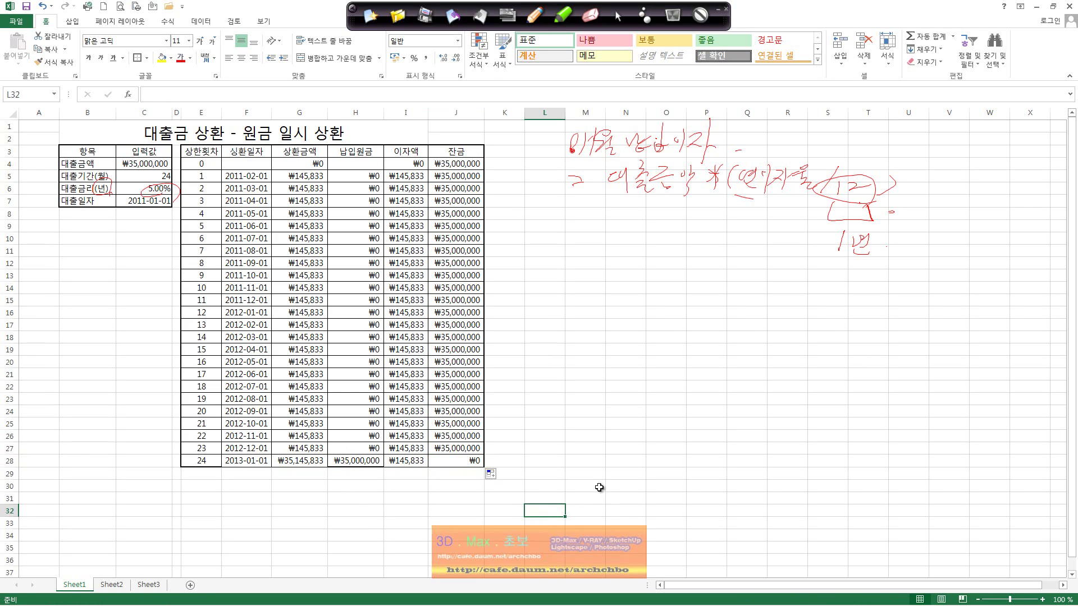